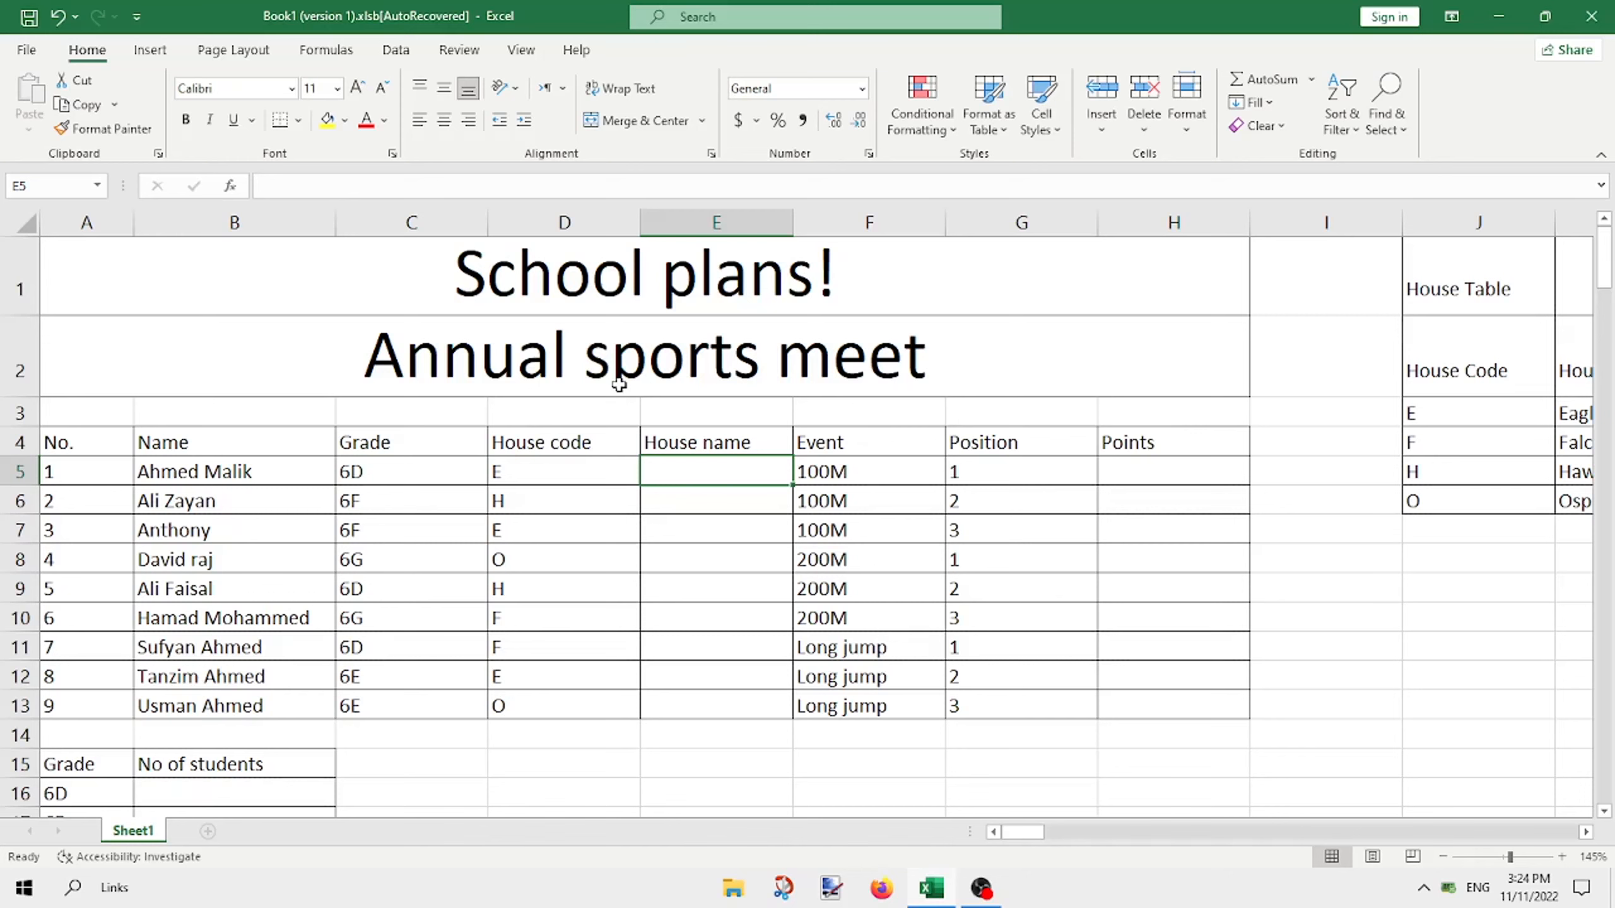
Step: Start a VLOOKUP formula in E5 using D5 as the lookup value and the house table J1:L6 as the table array
{"action": "left_click_drag", "start_coordinate": [1010, 836], "coordinate": [1026, 836]}
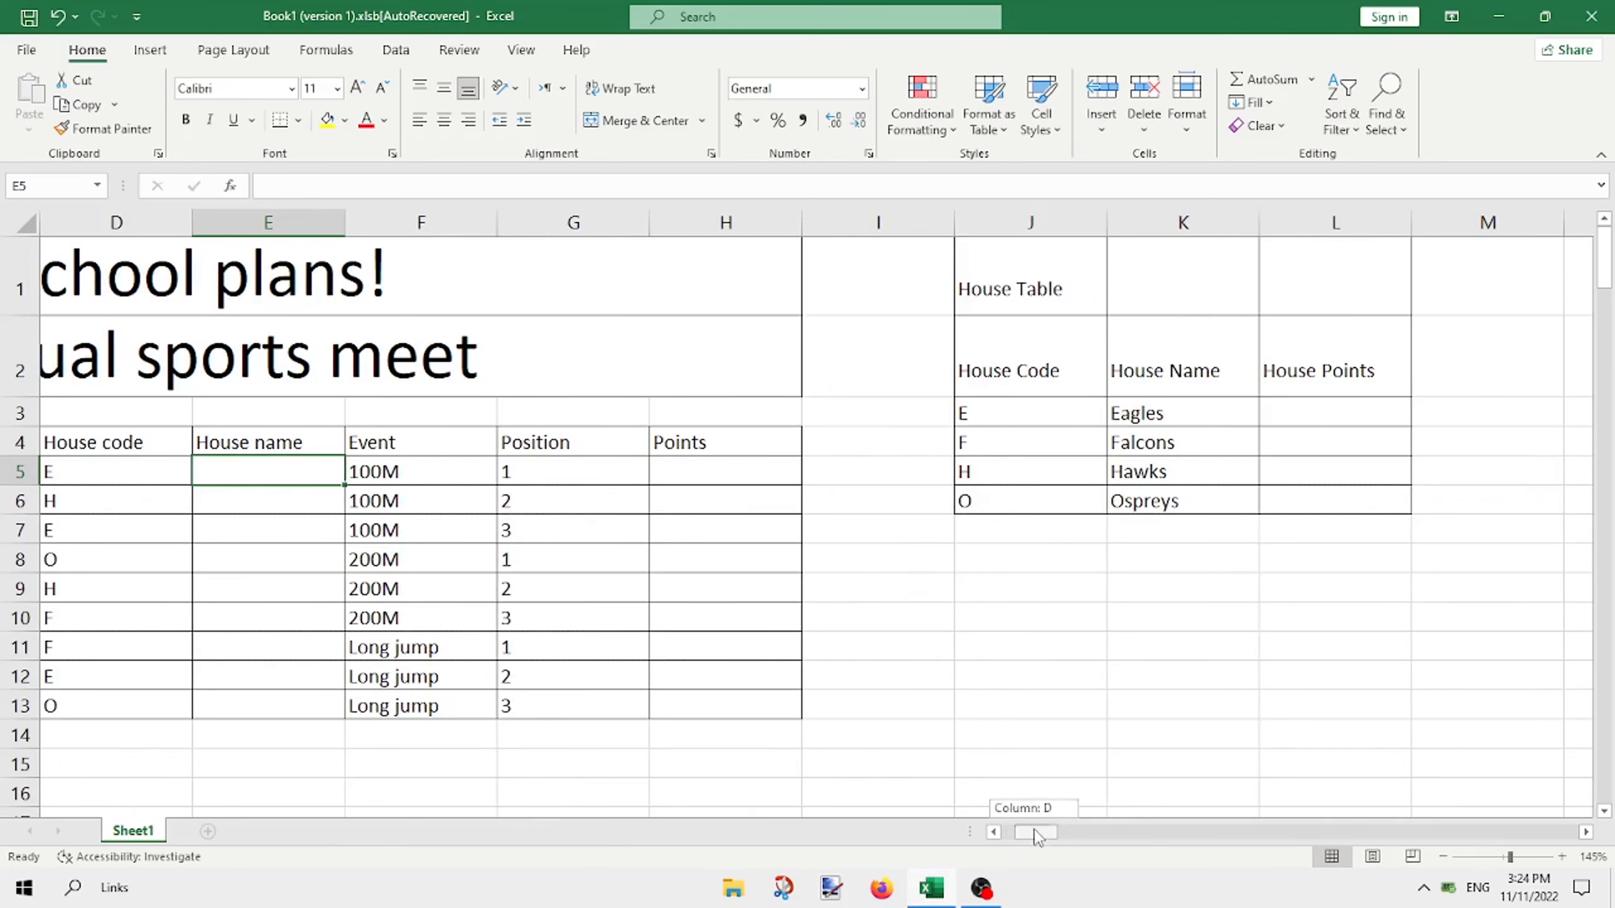
{"action": "left_click_drag", "start_coordinate": [1036, 833], "coordinate": [1024, 834]}
{"action": "double_click", "coordinate": [741, 469]}
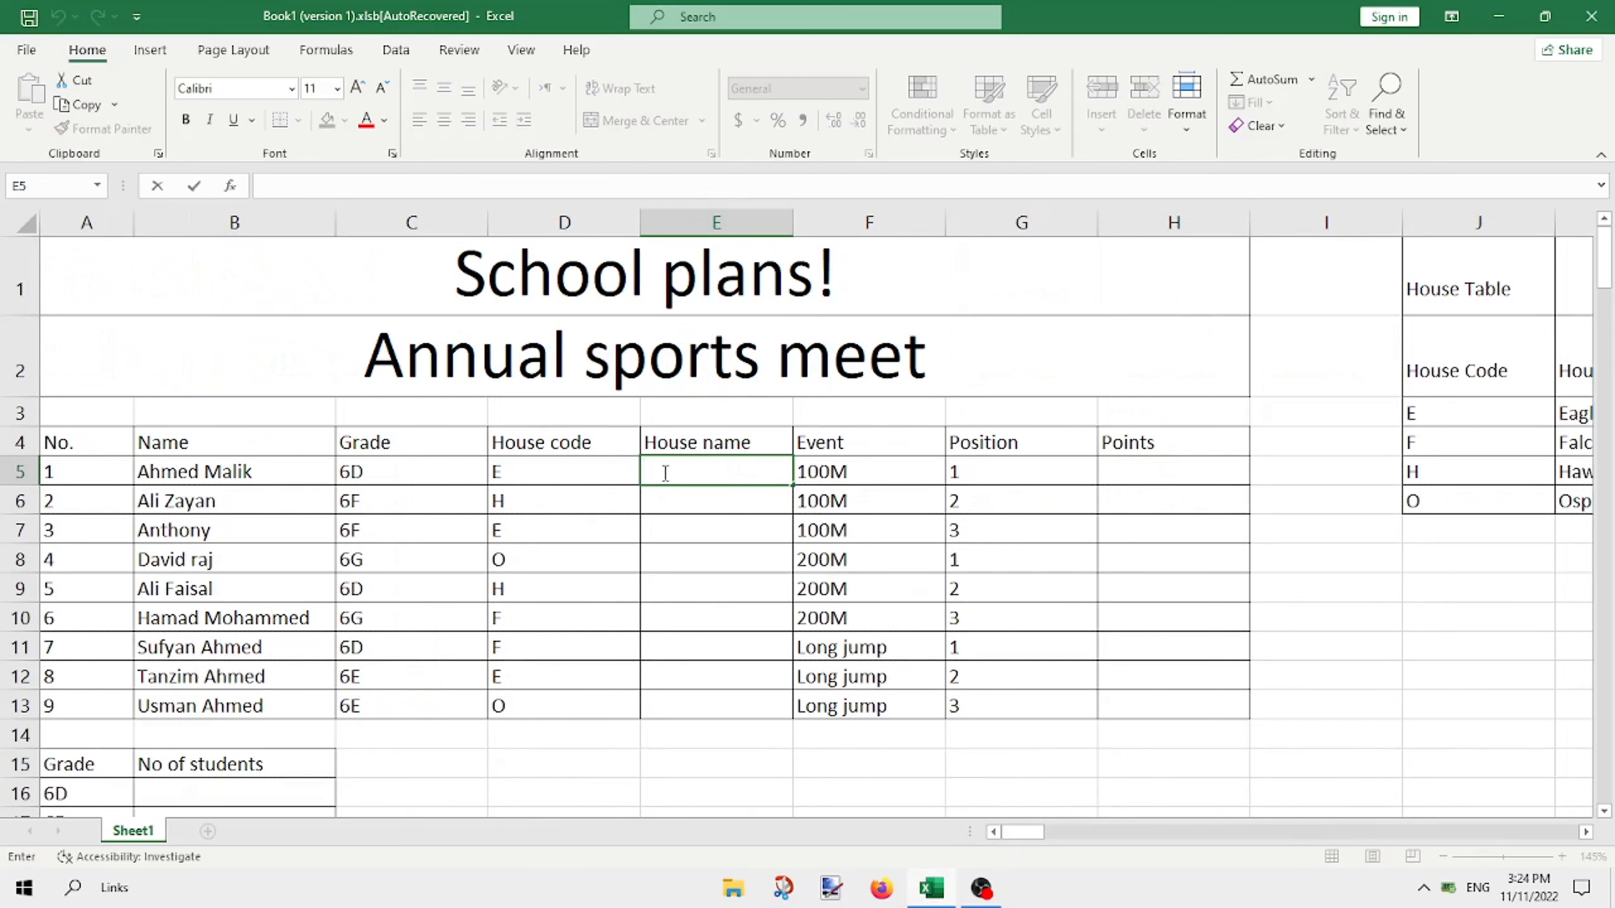
{"action": "type", "text": "=VLOOKUP("}
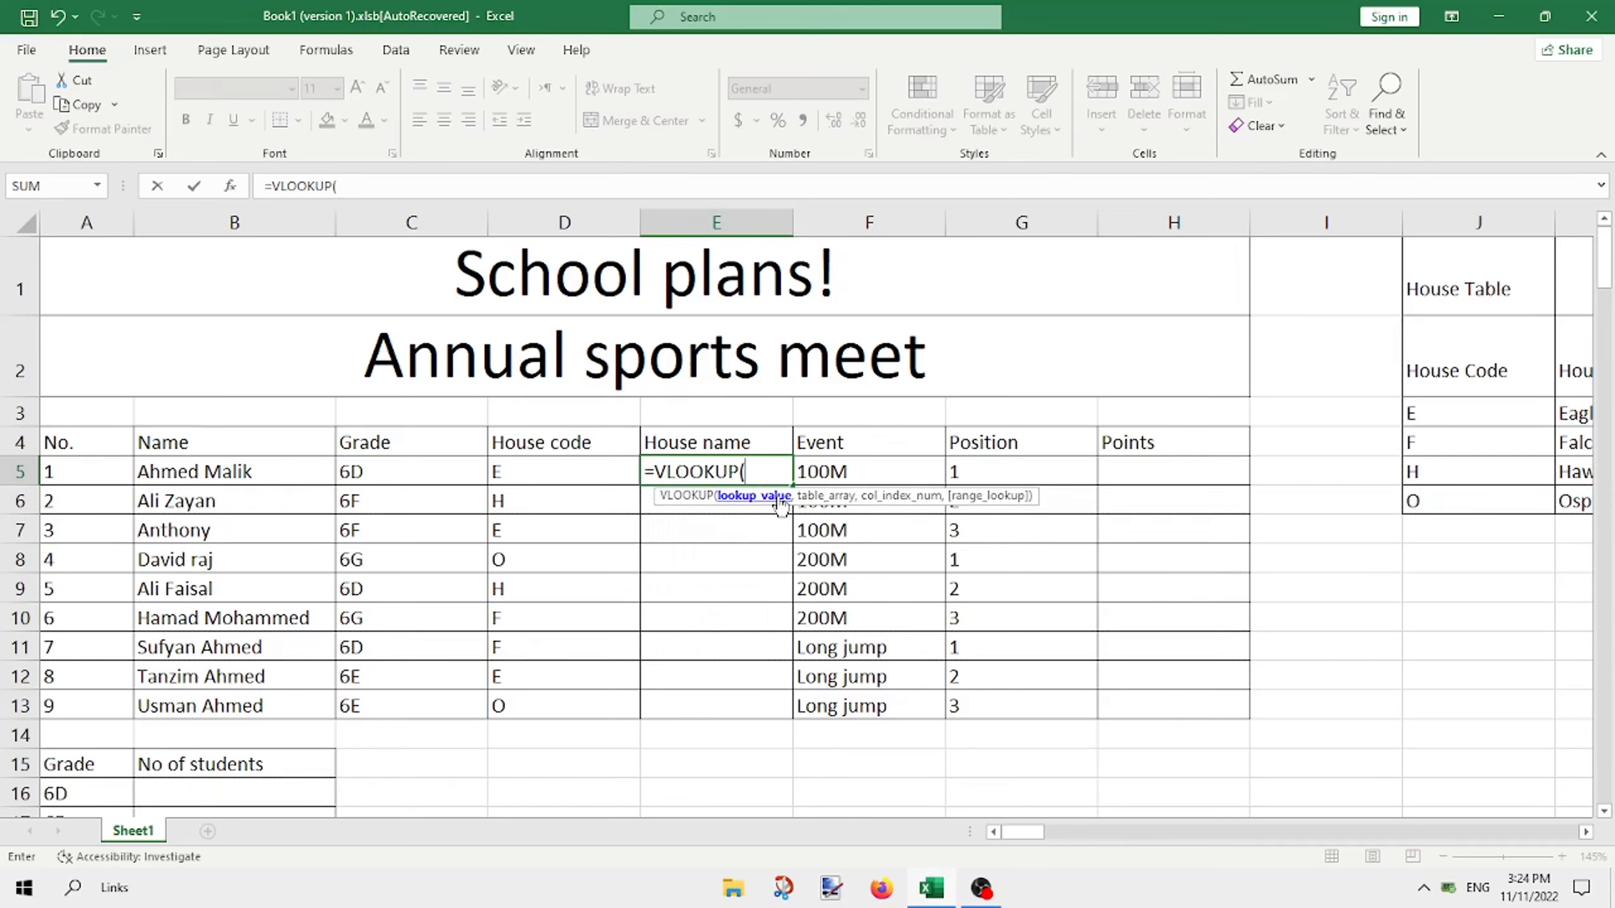
{"action": "left_click", "coordinate": [577, 474]}
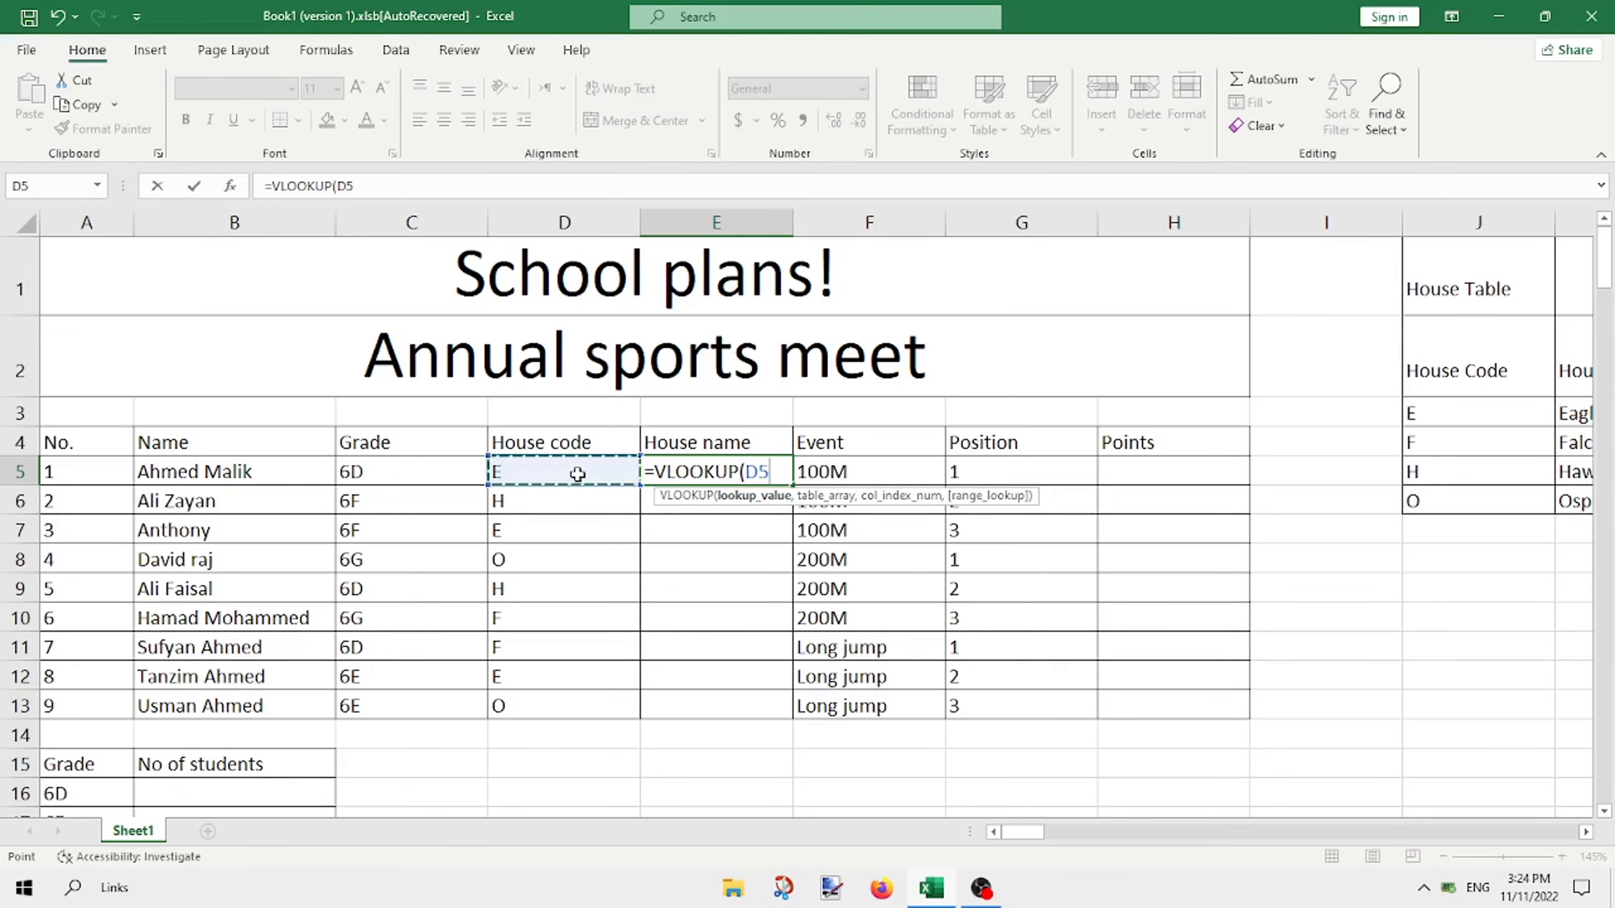
{"action": "type", "text": ","}
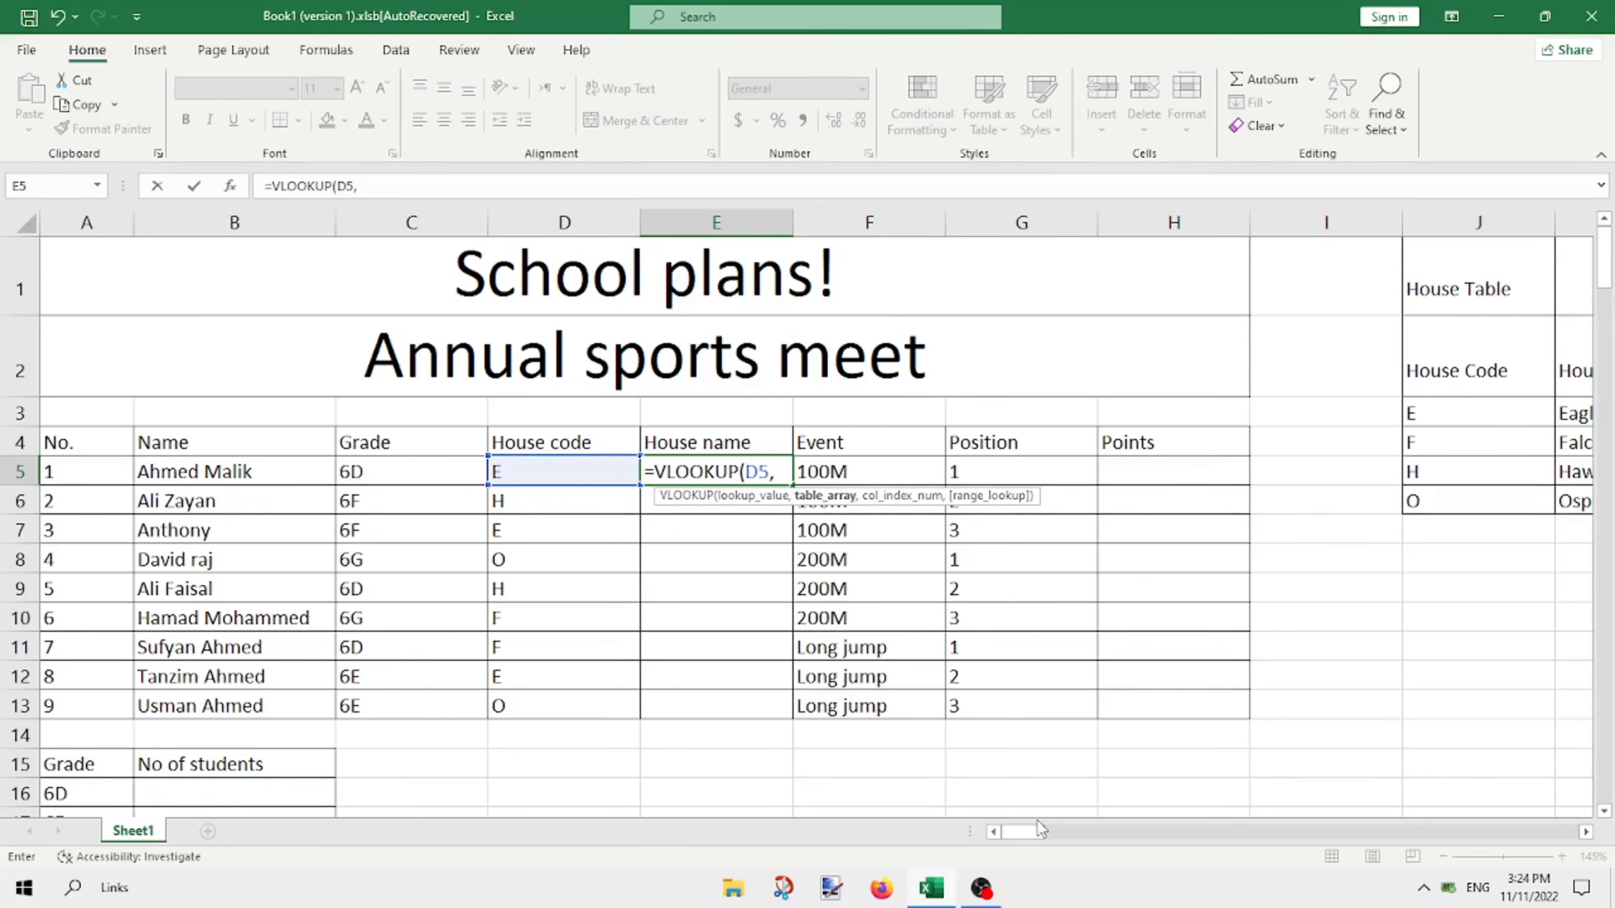
{"action": "left_click_drag", "start_coordinate": [1038, 824], "coordinate": [1053, 839]}
{"action": "left_click_drag", "start_coordinate": [1046, 268], "coordinate": [1374, 496]}
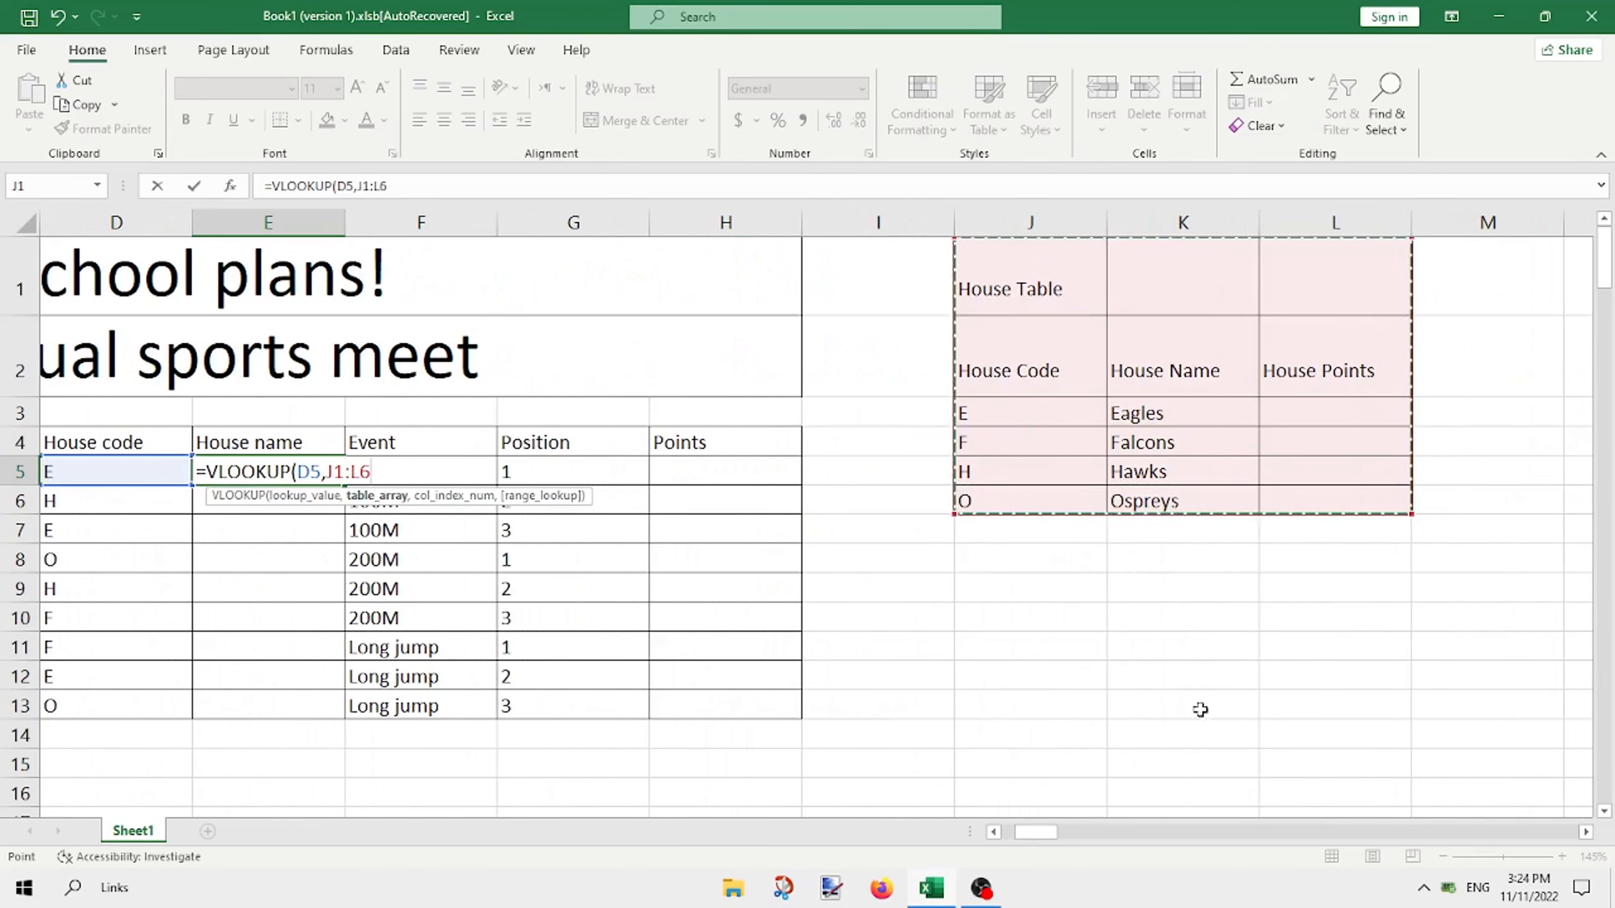
{"action": "left_click_drag", "start_coordinate": [1035, 828], "coordinate": [992, 841]}
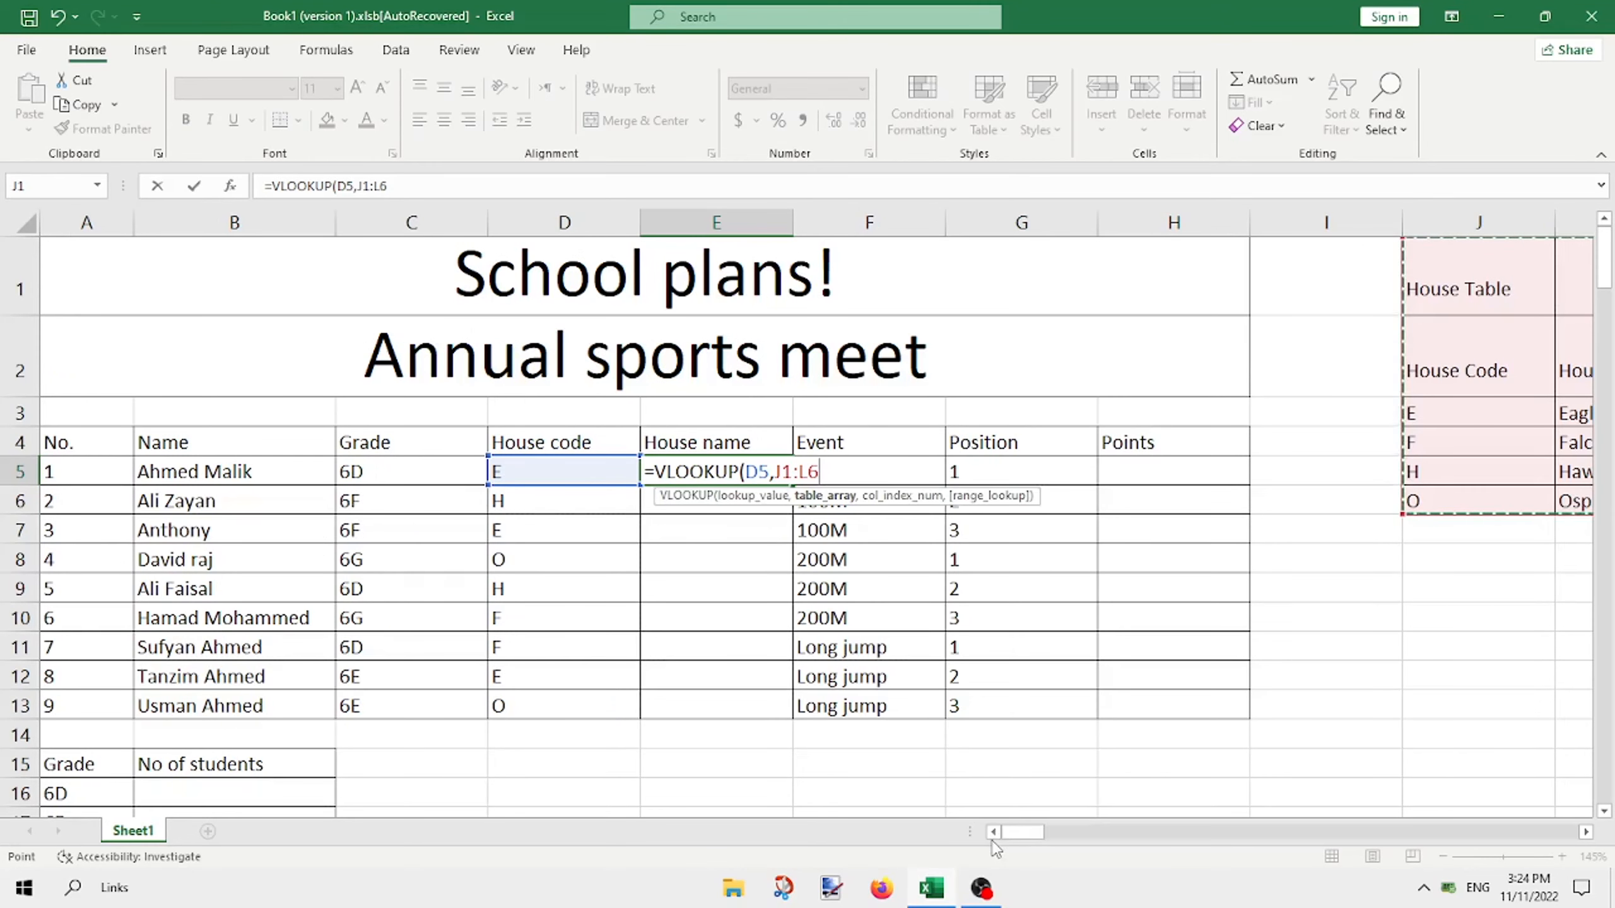
{"action": "type", "text": ","}
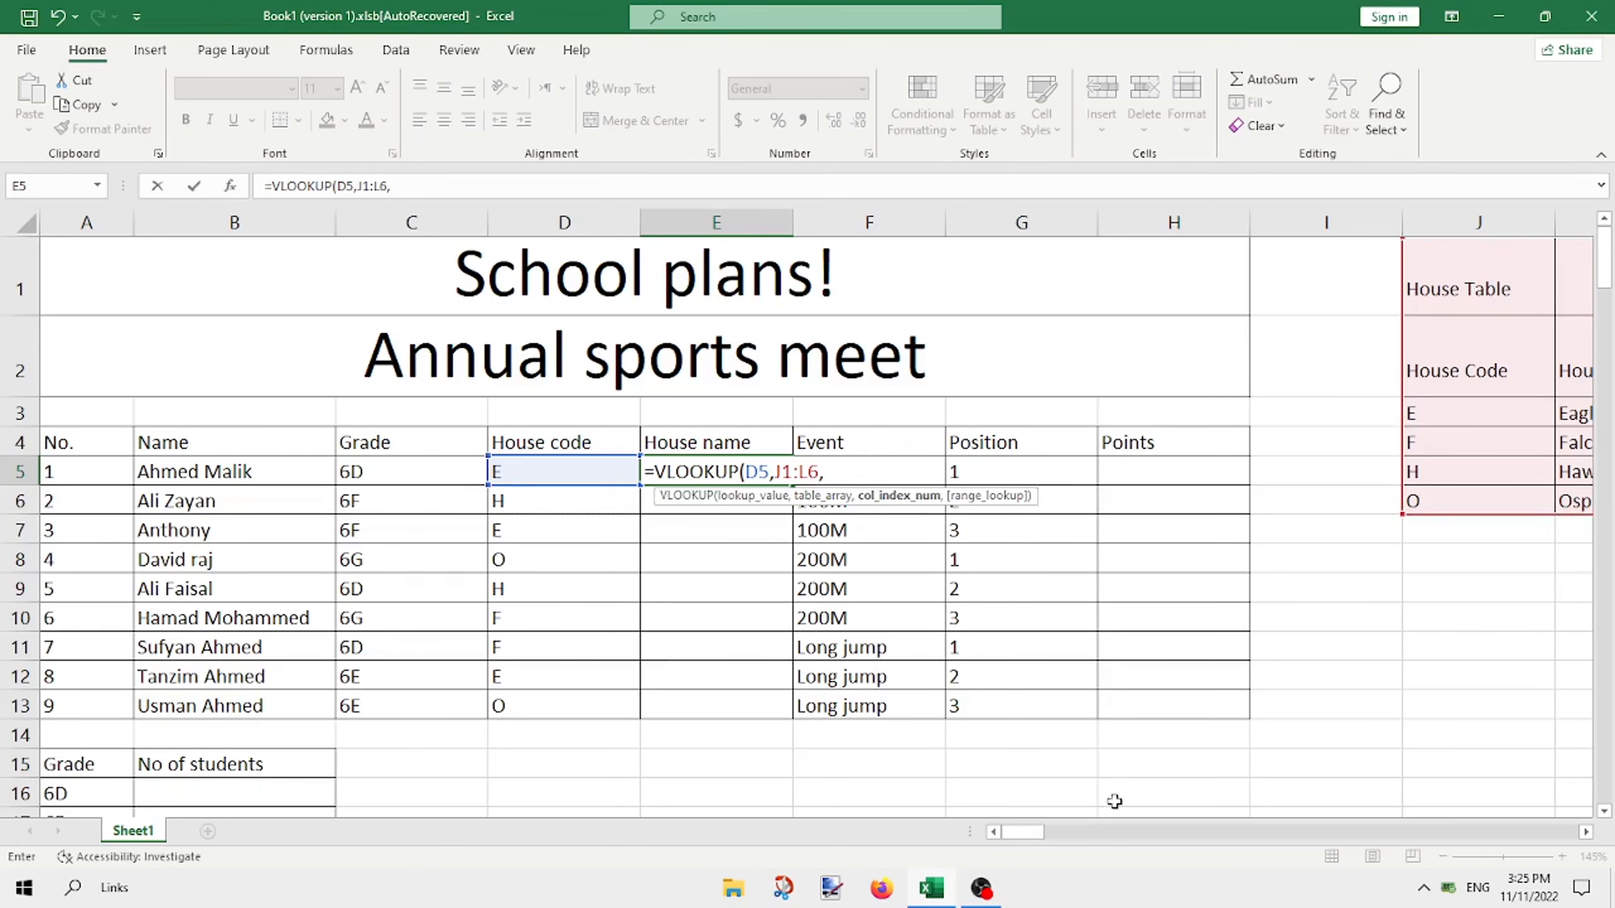
Step: Complete the VLOOKUP formula in E5 with column index 2 and FALSE for an exact match
{"action": "left_click_drag", "start_coordinate": [1035, 838], "coordinate": [1047, 837]}
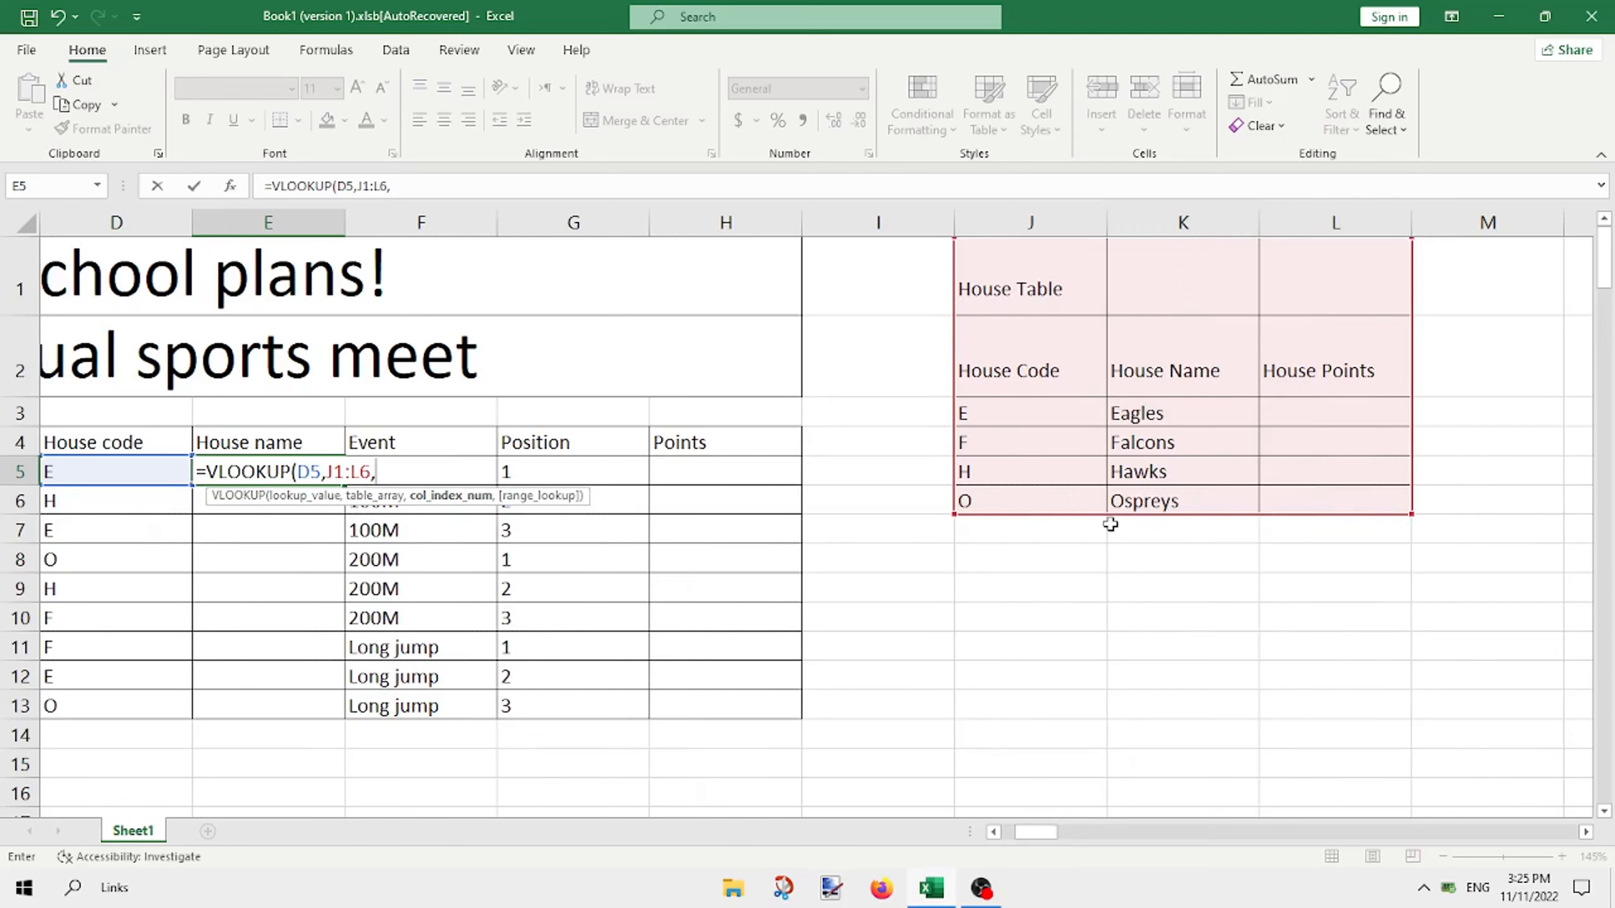
{"action": "type", "text": "2,"}
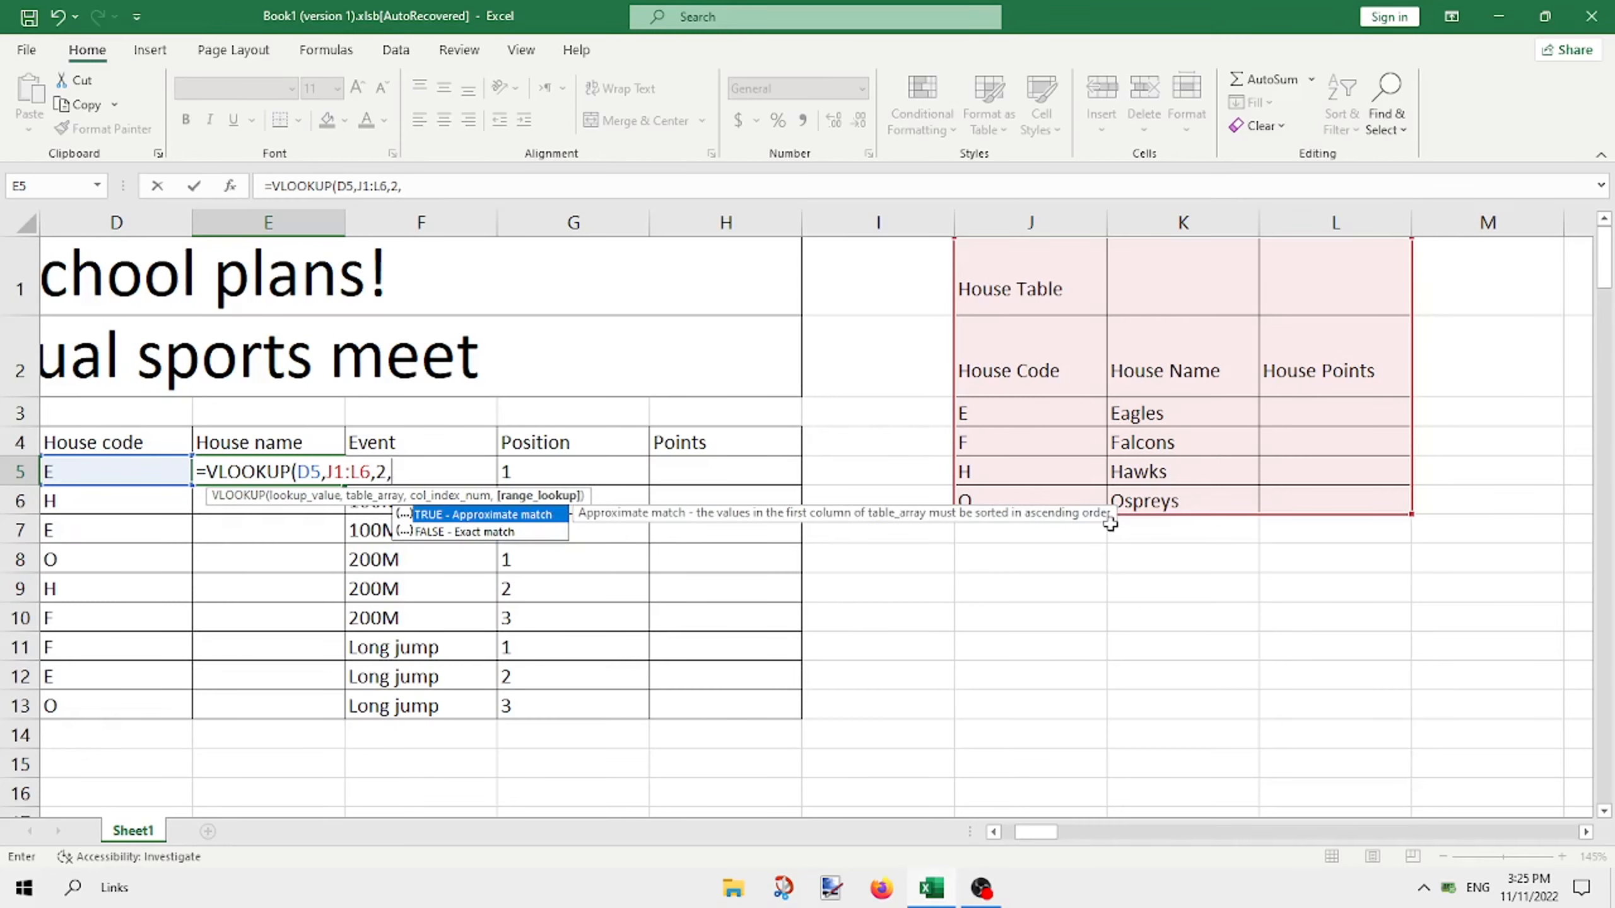
{"action": "left_click", "coordinate": [460, 533]}
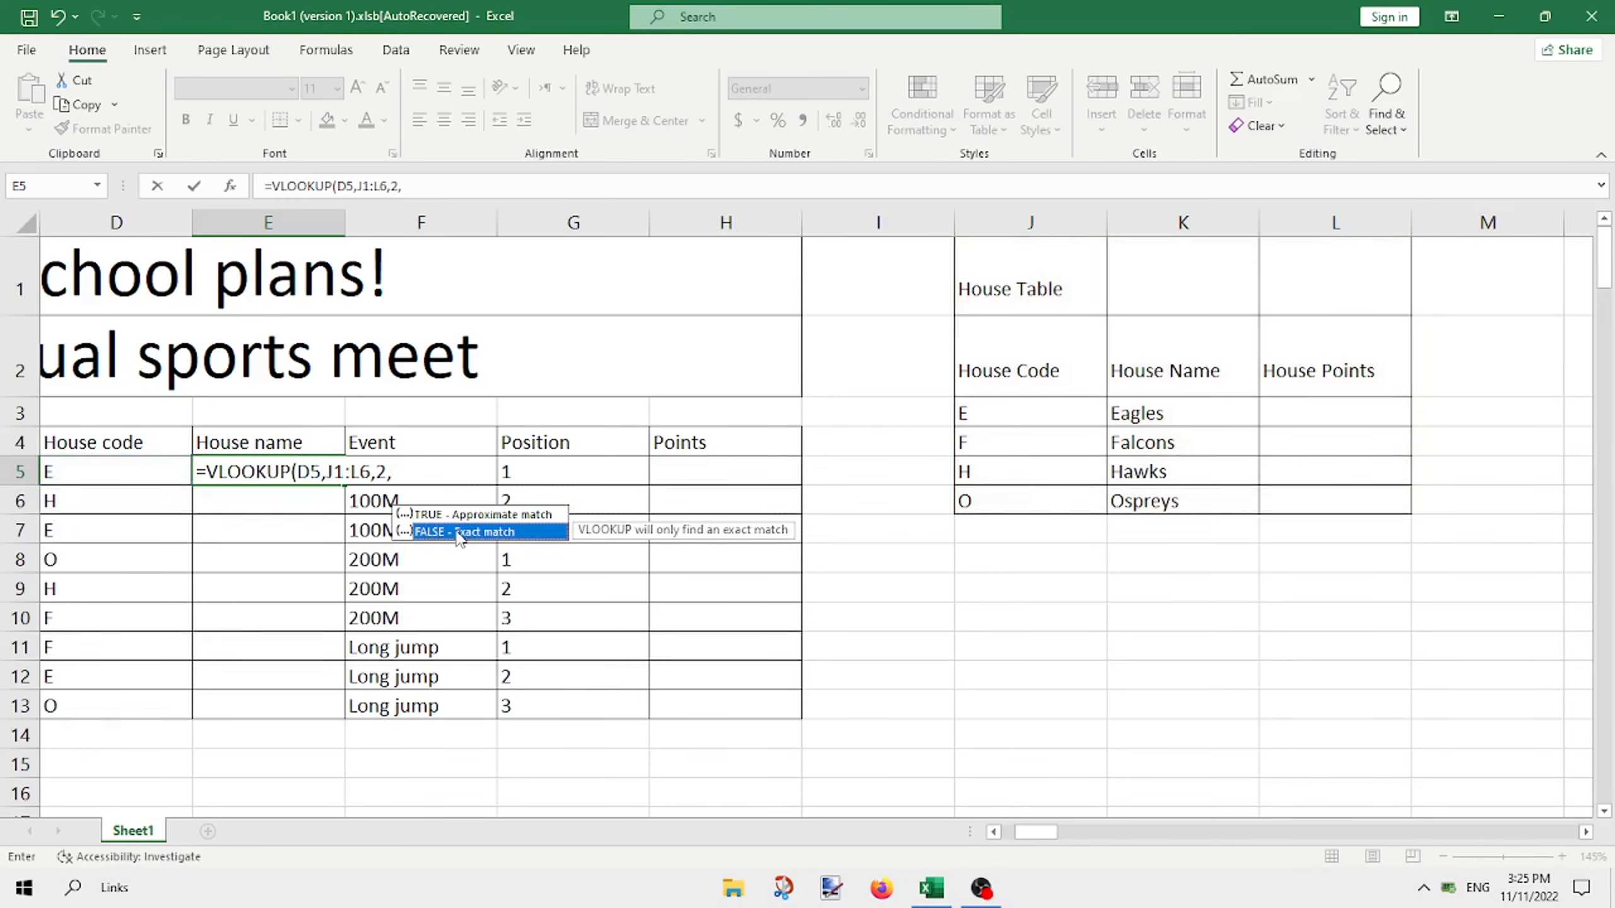
{"action": "type", "text": "FALSE"}
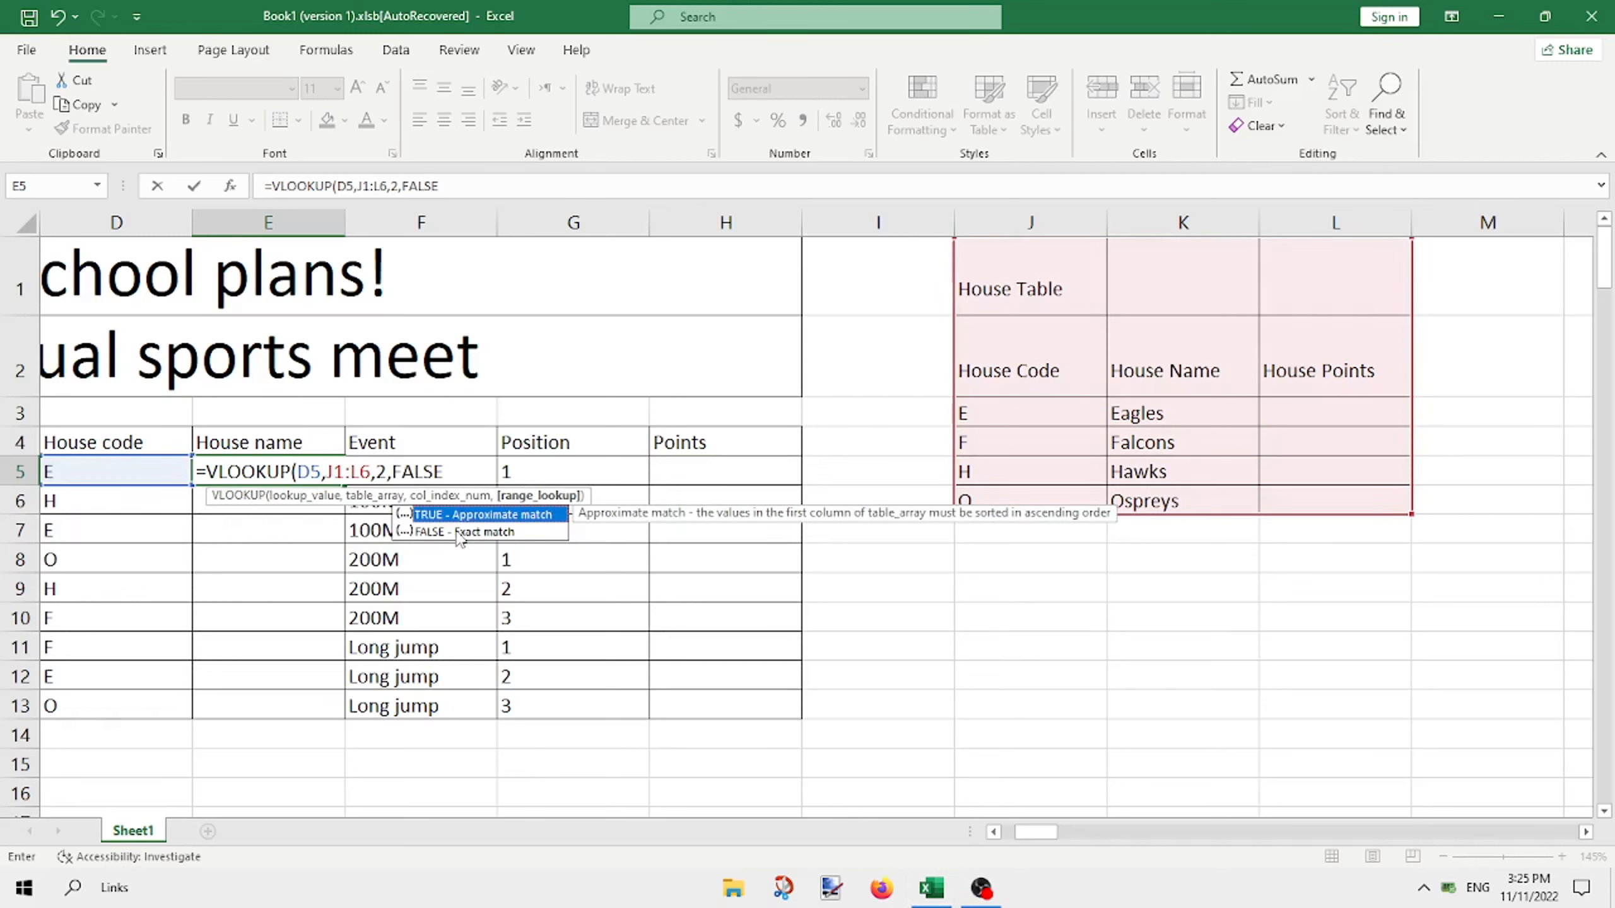
{"action": "type", "text": ")"}
{"action": "key", "text": "Return"}
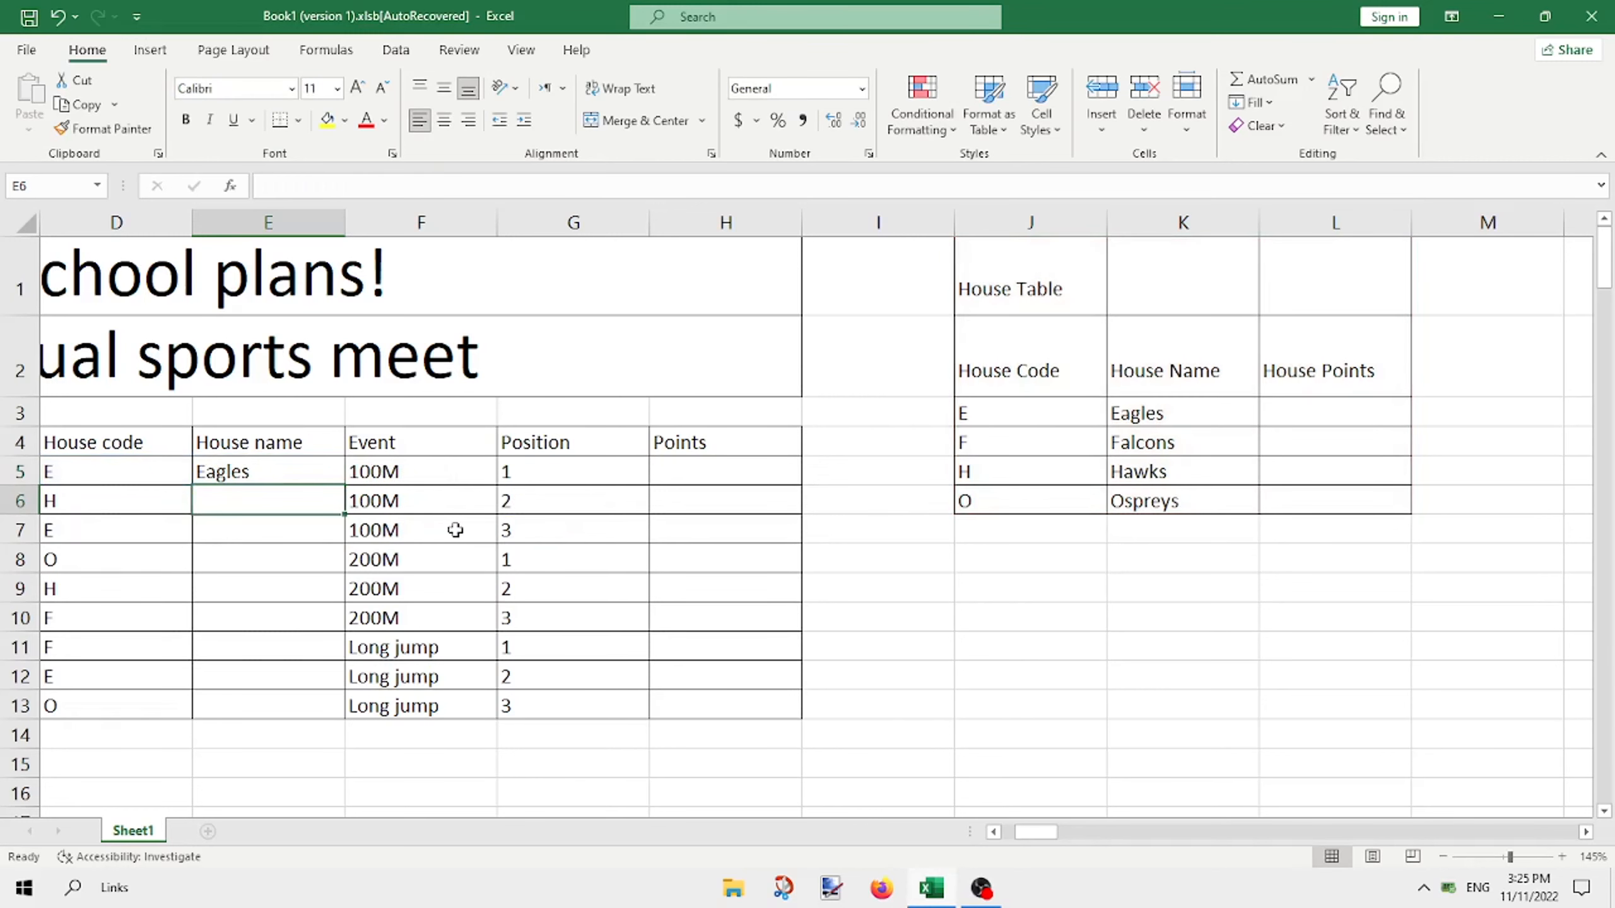
Step: Fill the house name formula with its relative table range from E5 down to E13
{"action": "scroll", "coordinate": [451, 527], "scroll_direction": "left", "scroll_amount": 3}
{"action": "double_click", "coordinate": [682, 477]}
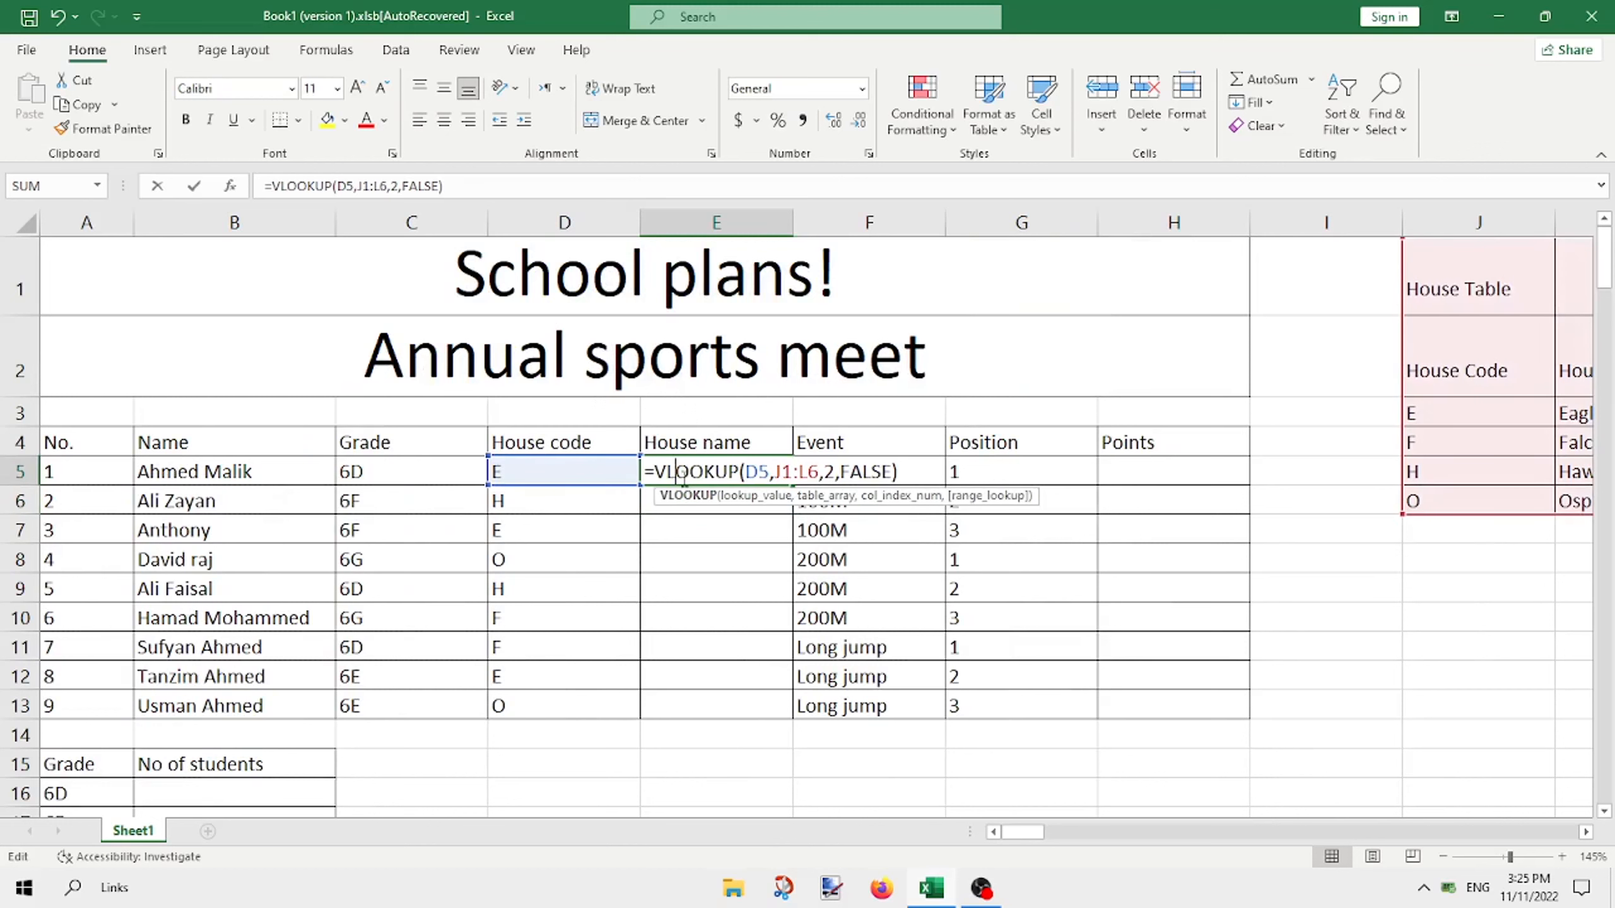
{"action": "left_click_drag", "start_coordinate": [820, 469], "coordinate": [776, 471]}
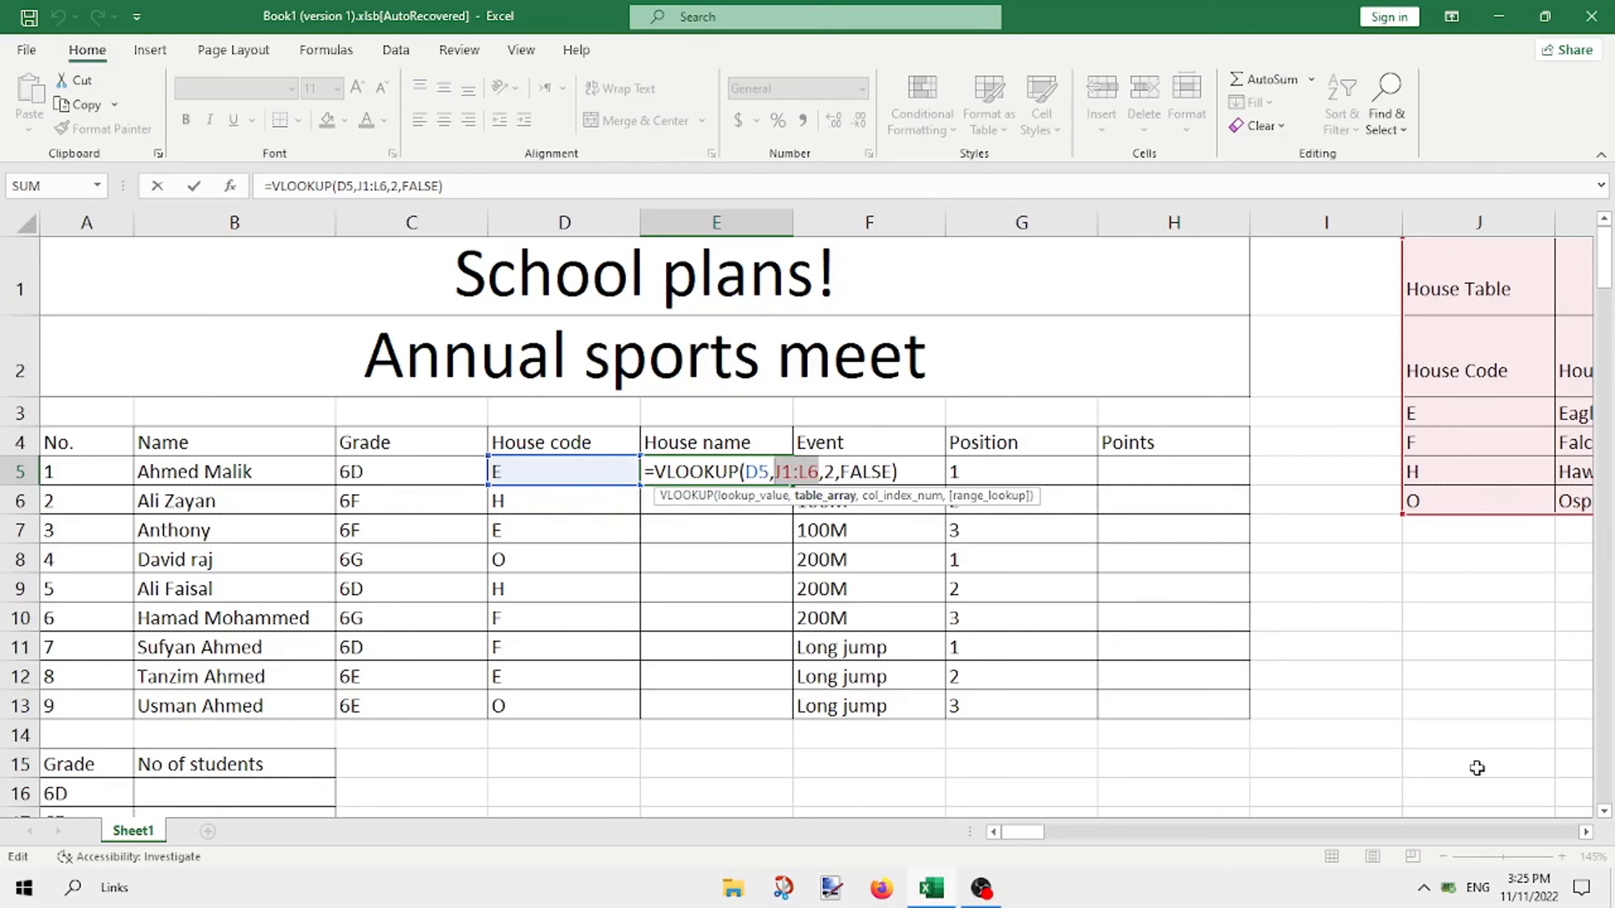
{"action": "key", "text": "ctrl+Return"}
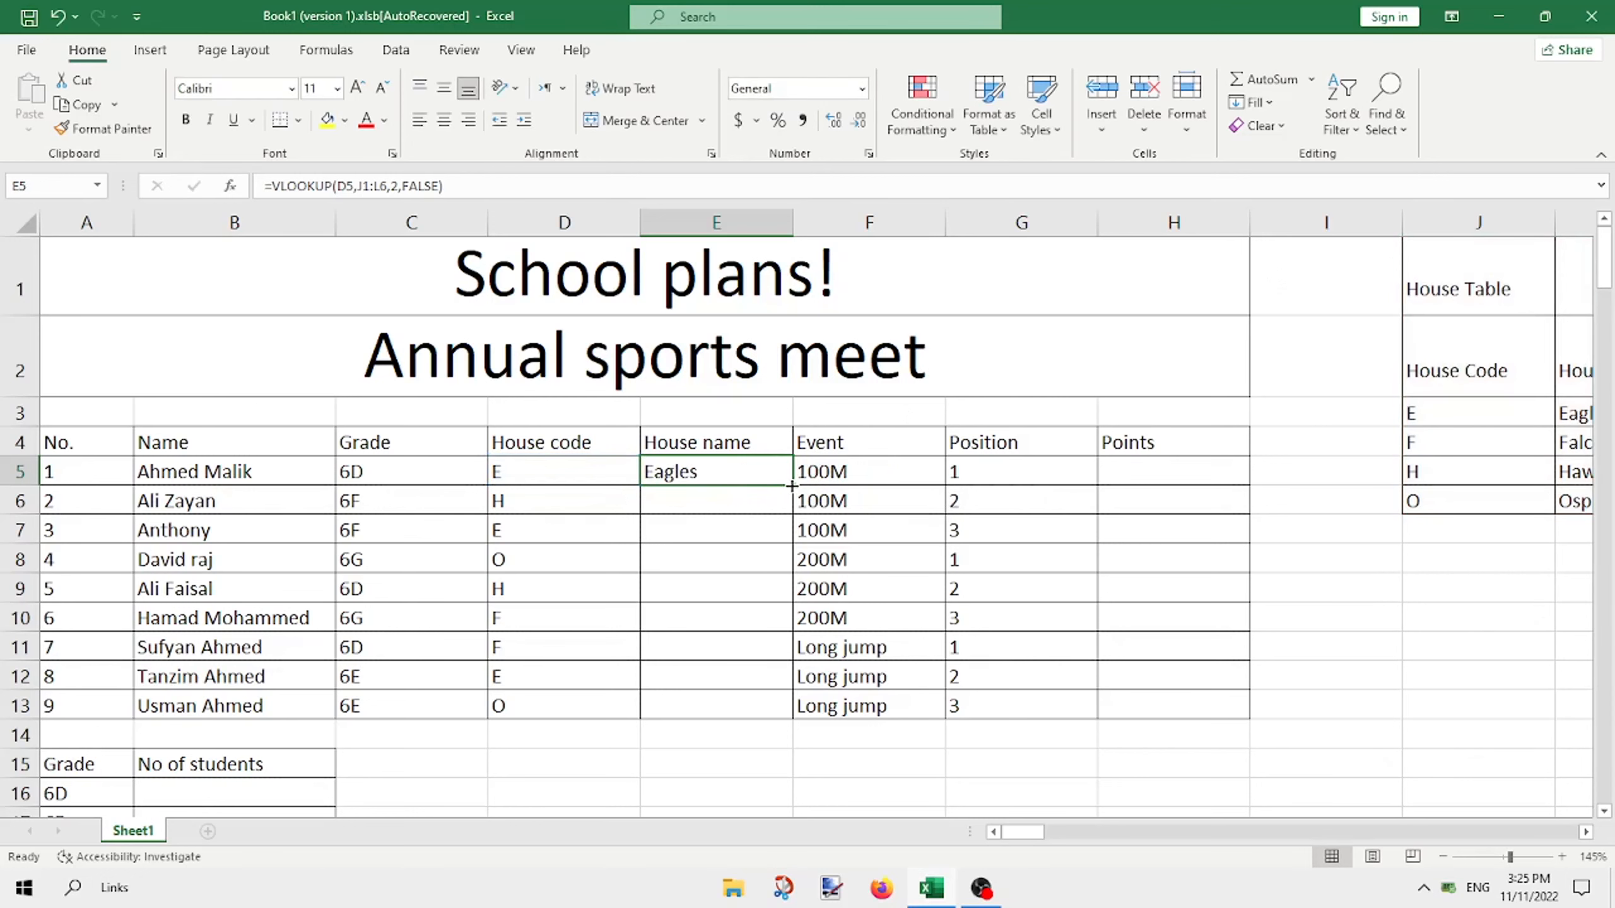
{"action": "left_click_drag", "start_coordinate": [791, 486], "coordinate": [787, 708]}
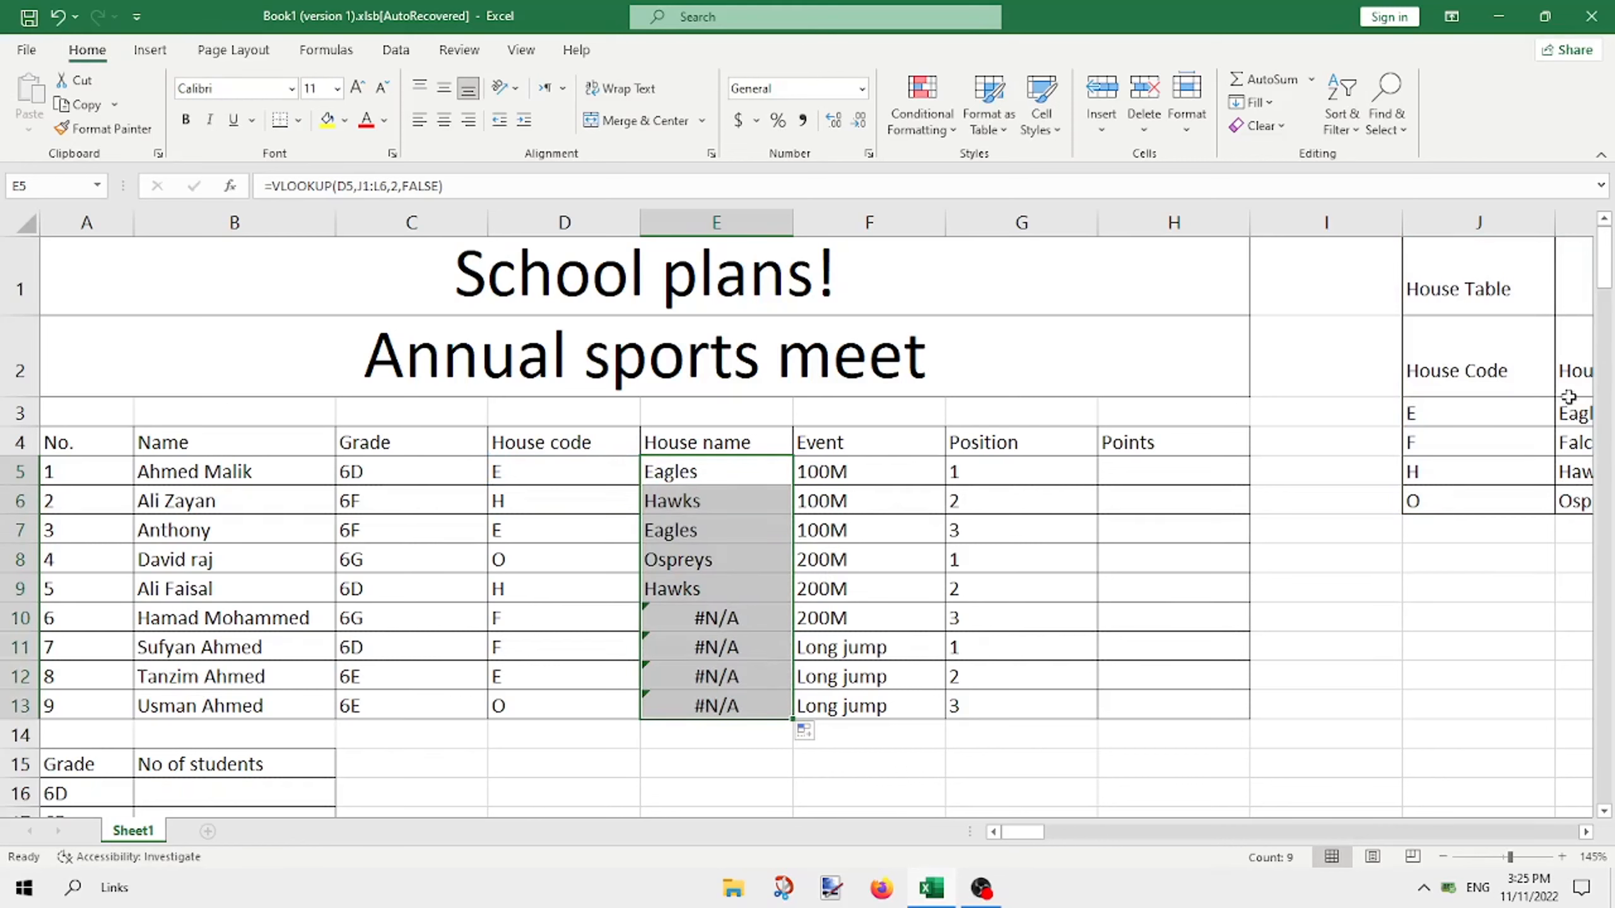
Step: Make the table range in E5's VLOOKUP formula absolute as $J$1:$L$6
{"action": "double_click", "coordinate": [685, 465]}
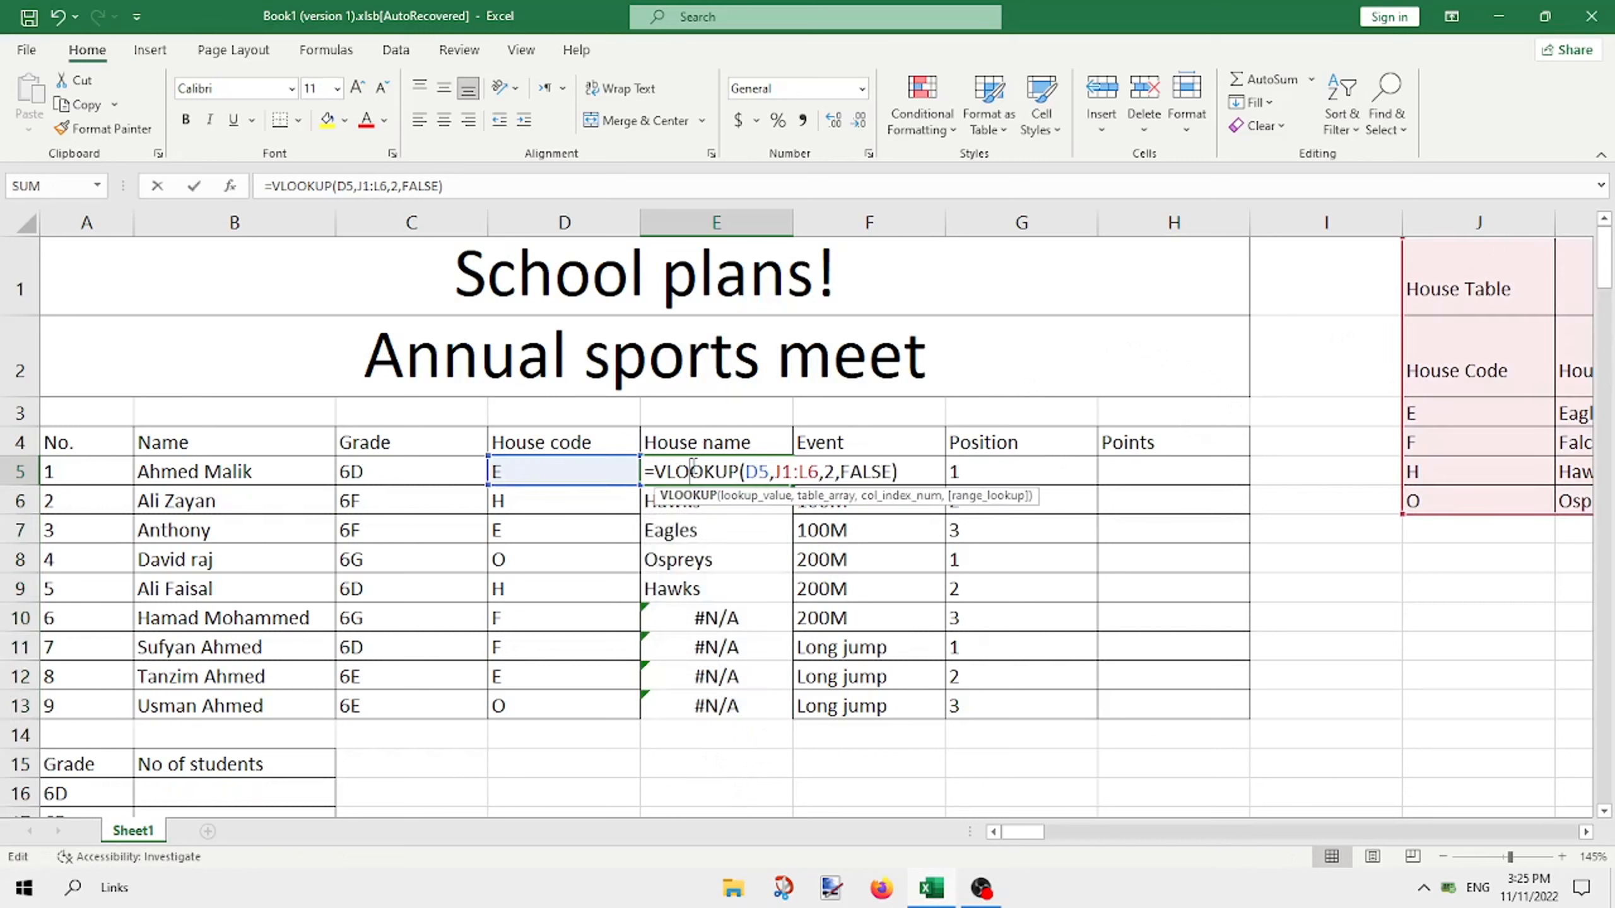
{"action": "left_click_drag", "start_coordinate": [775, 471], "coordinate": [820, 469]}
{"action": "key", "text": "fn+Escape"}
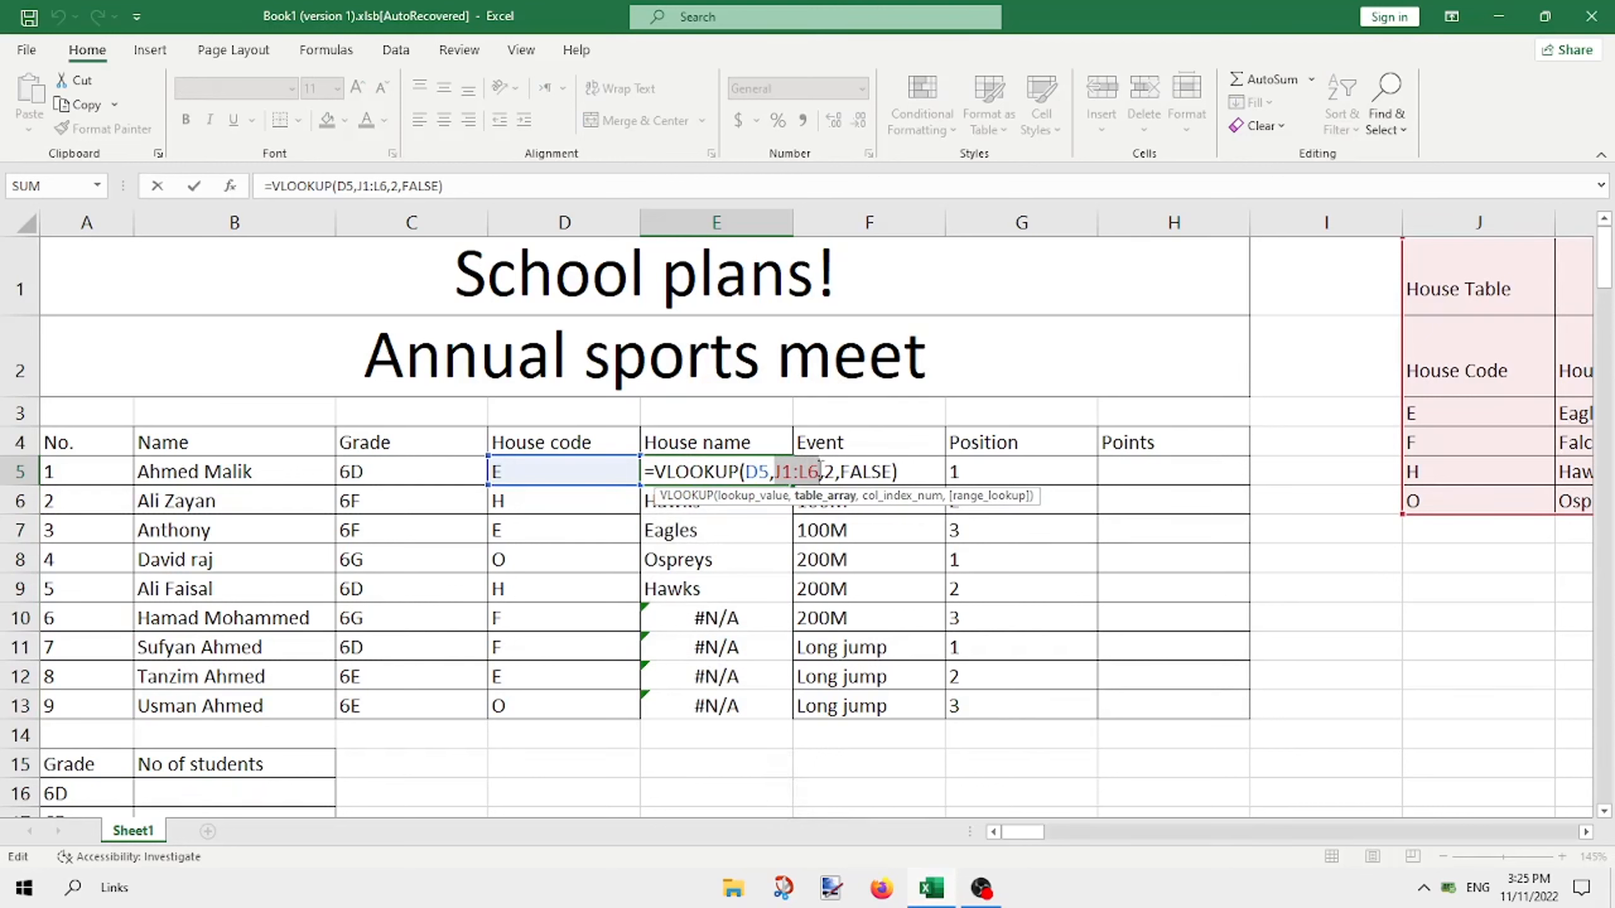
{"action": "key", "text": "F4"}
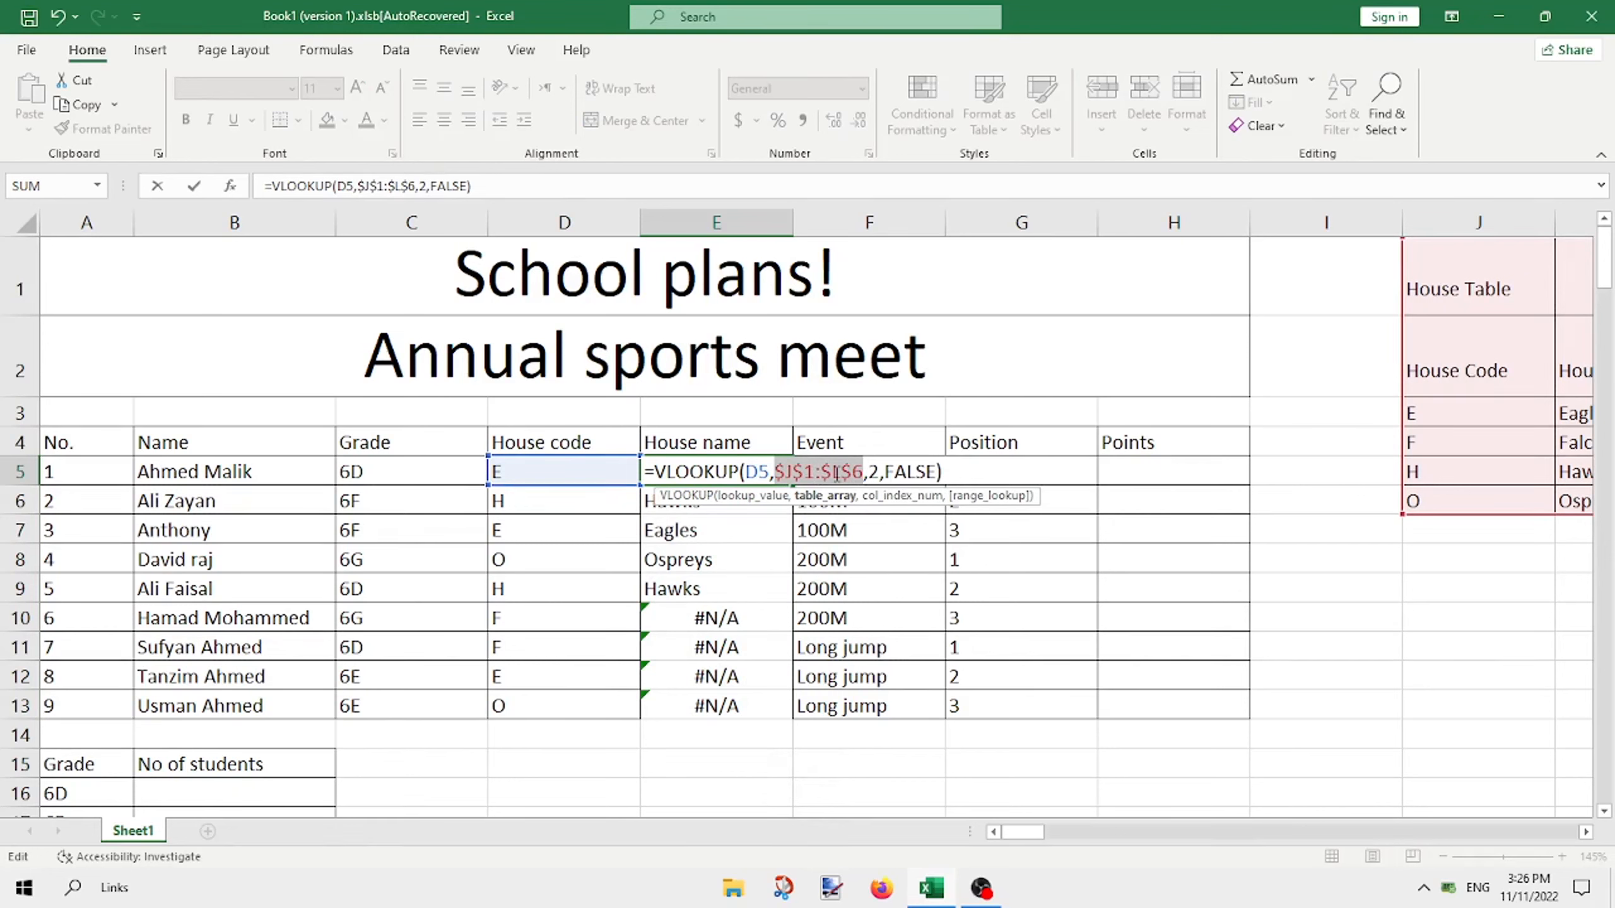
{"action": "key", "text": "ctrl+Return"}
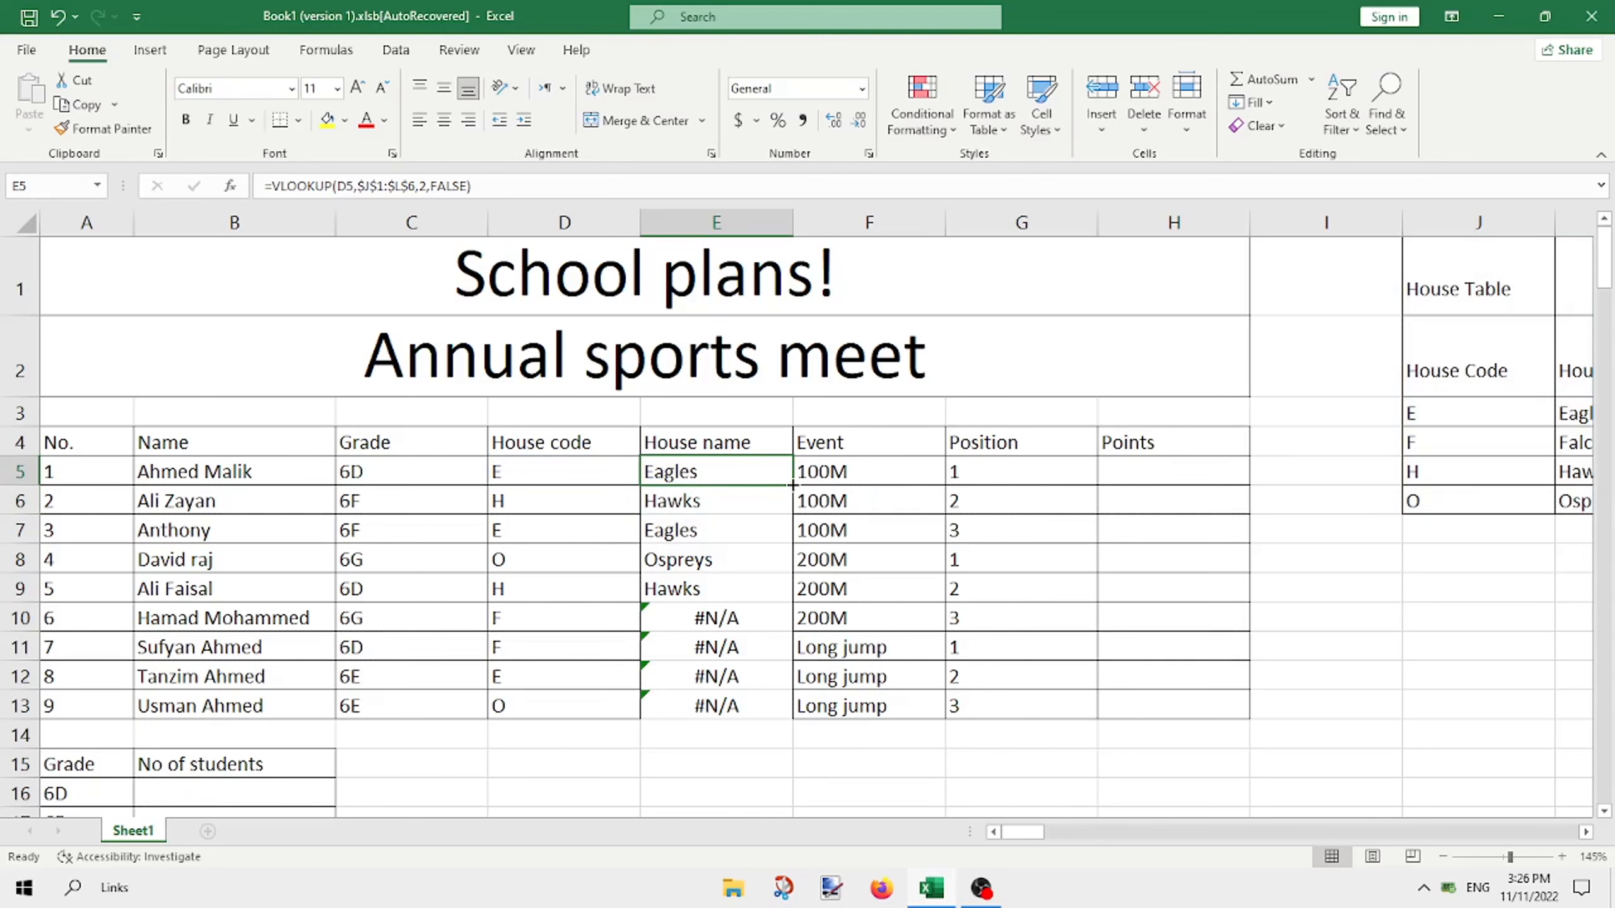
Step: Fill the corrected VLOOKUP formula from E5 down through E13
{"action": "left_click_drag", "start_coordinate": [792, 485], "coordinate": [784, 710]}
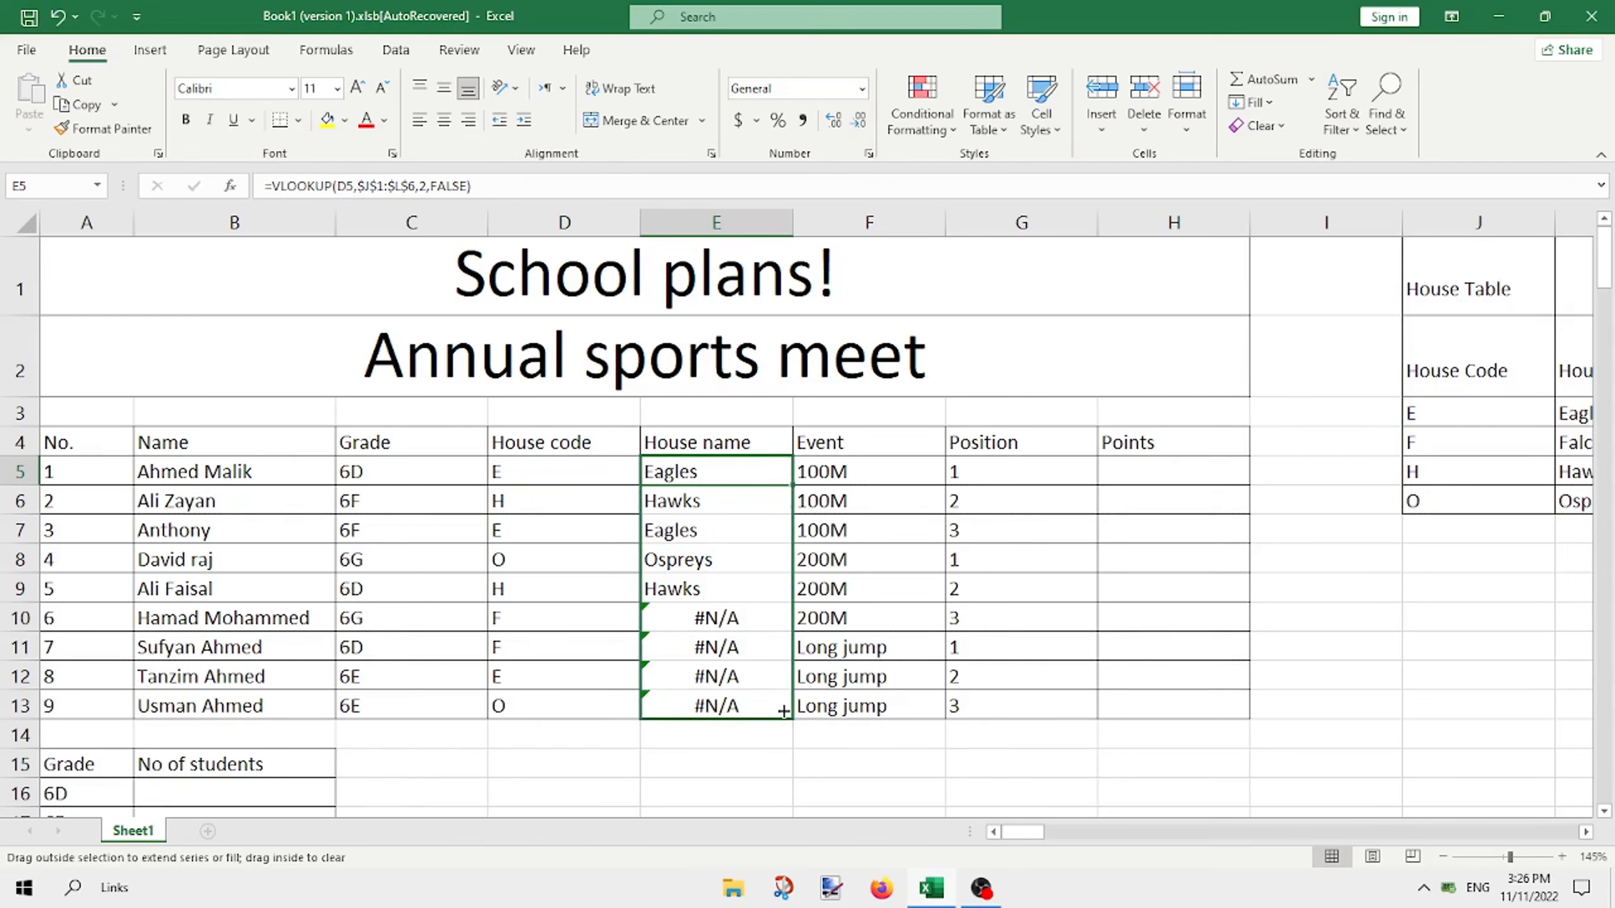
{"action": "left_click_drag", "start_coordinate": [784, 711], "coordinate": [783, 712]}
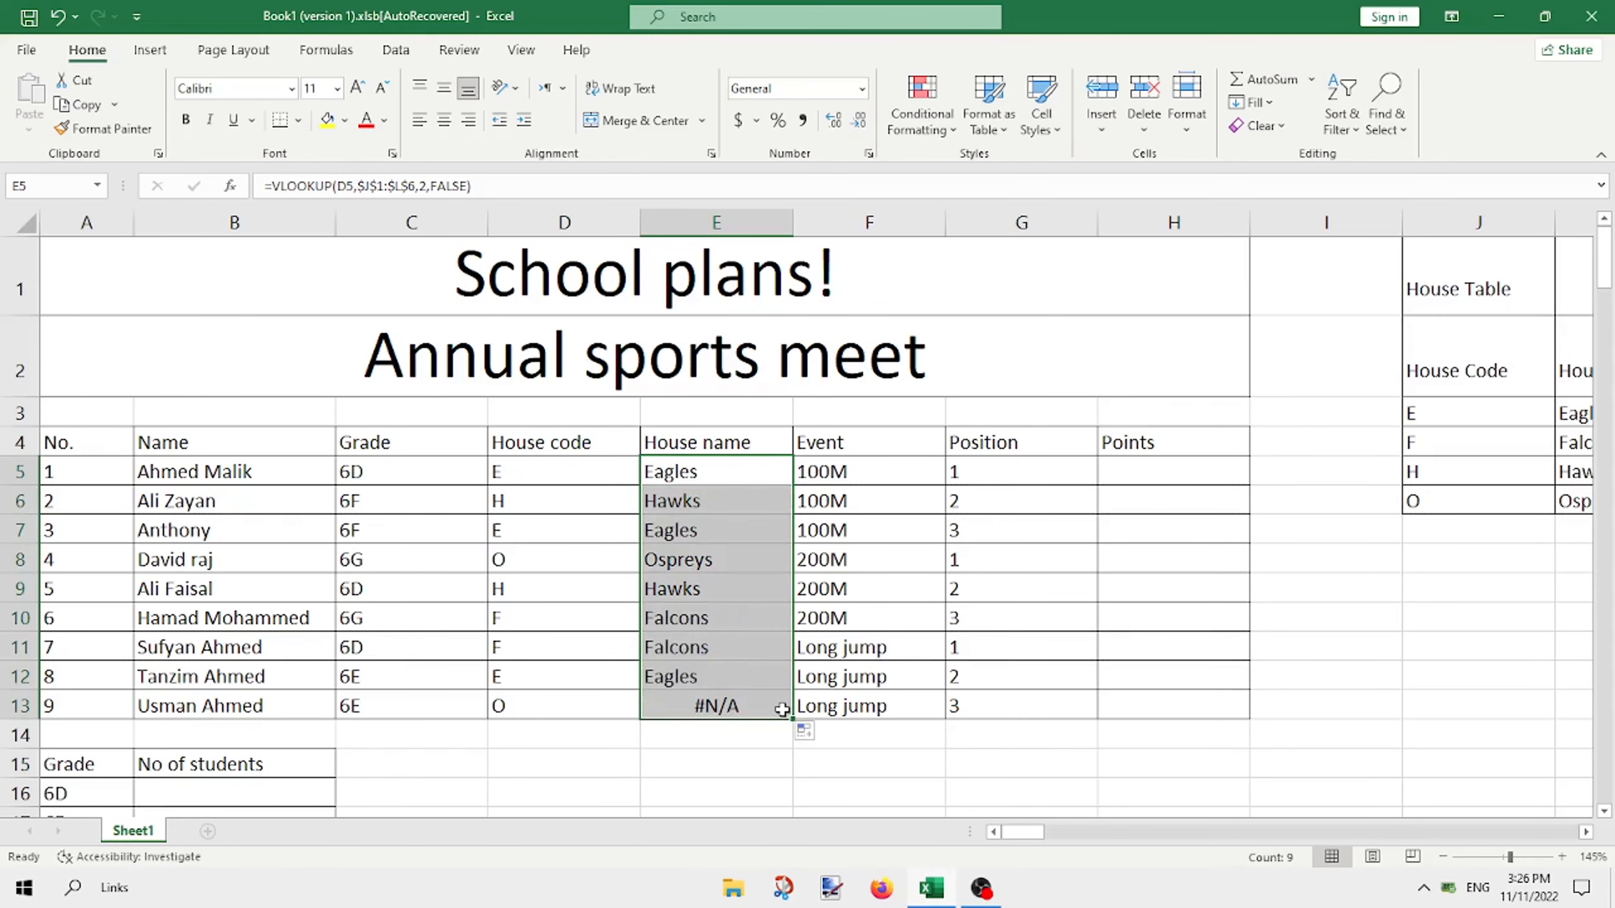
{"action": "left_click", "coordinate": [757, 757]}
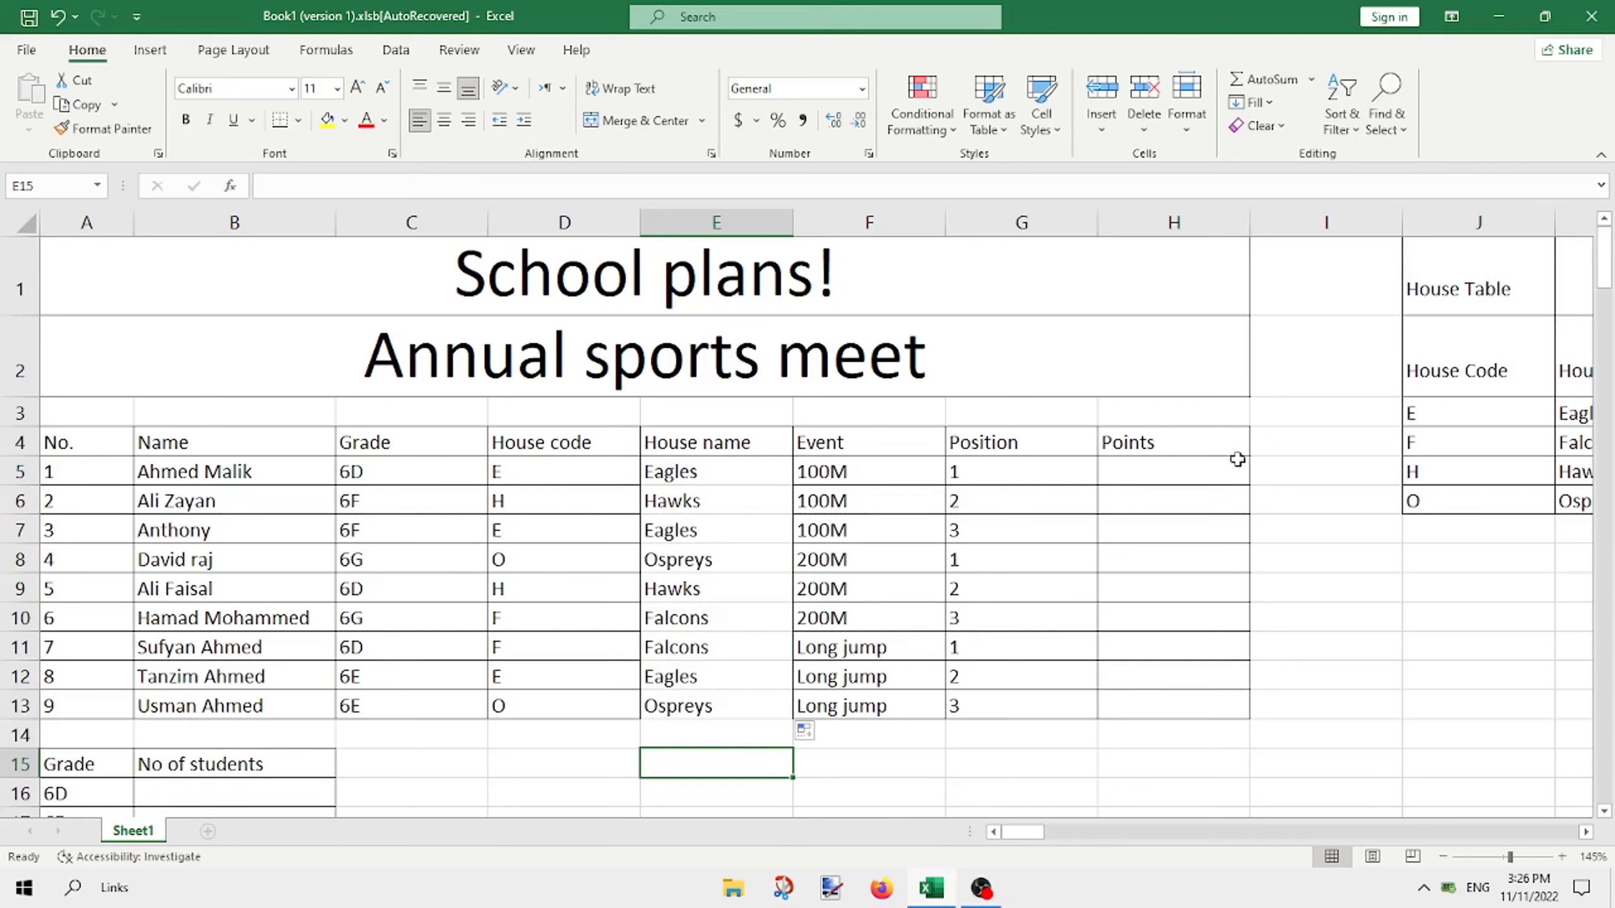
Step: Start an IF formula in H5 that awards 7 points when the position in G5 equals 1
{"action": "left_click", "coordinate": [1208, 478]}
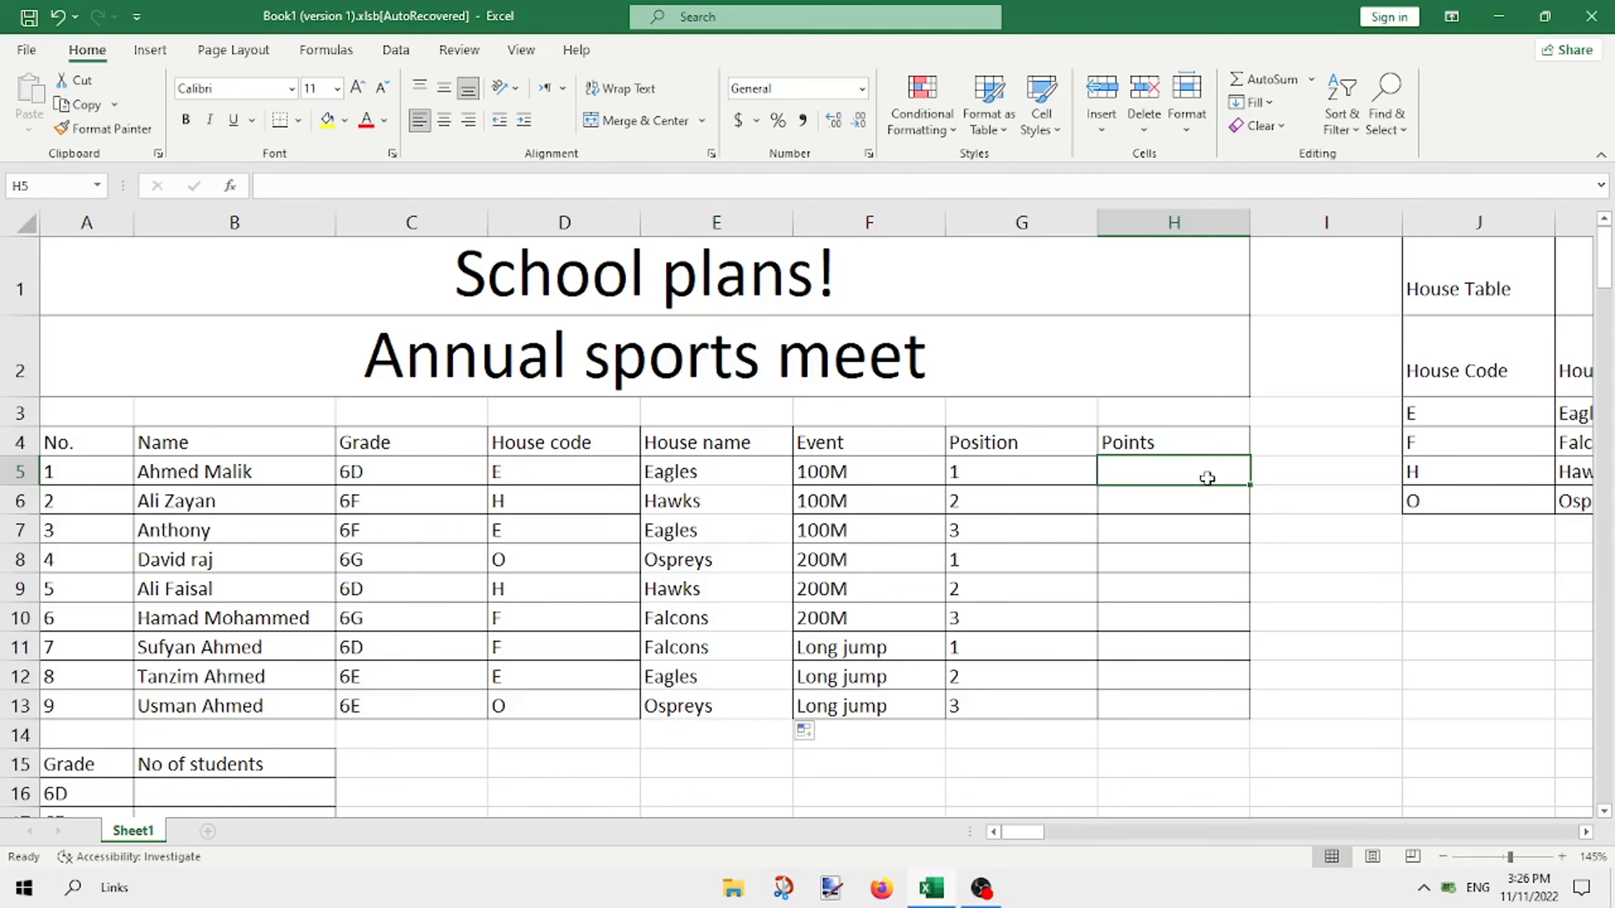
{"action": "type", "text": "=iF"}
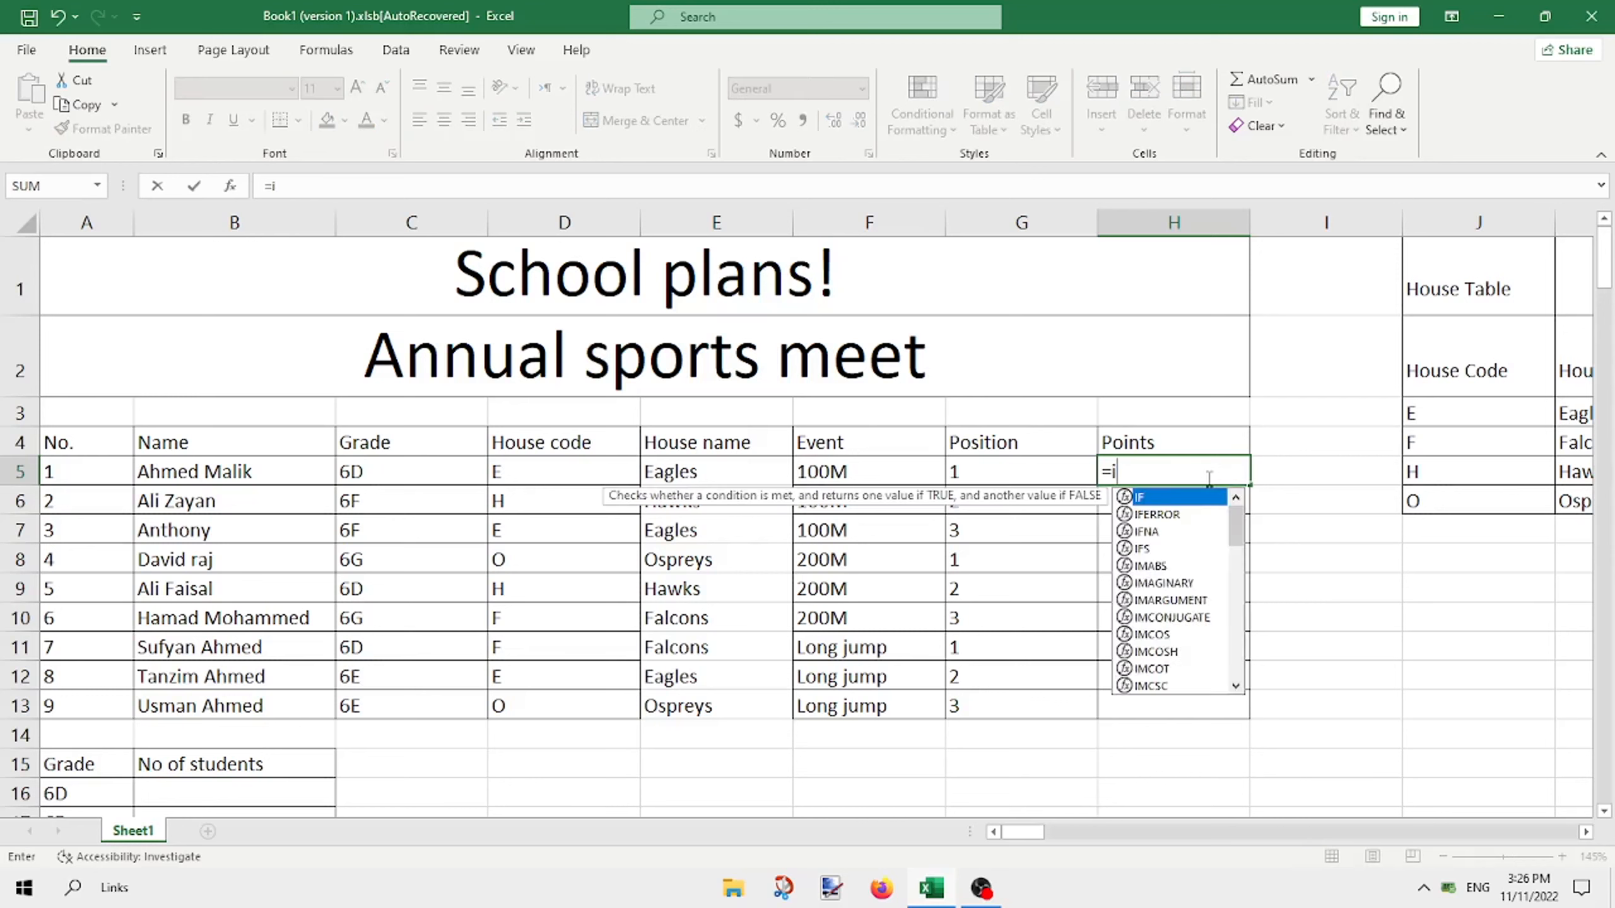
{"action": "key", "text": "BackSpace"}
{"action": "key", "text": "BackSpace"}
{"action": "type", "text": "iF"}
{"action": "key", "text": "Tab"}
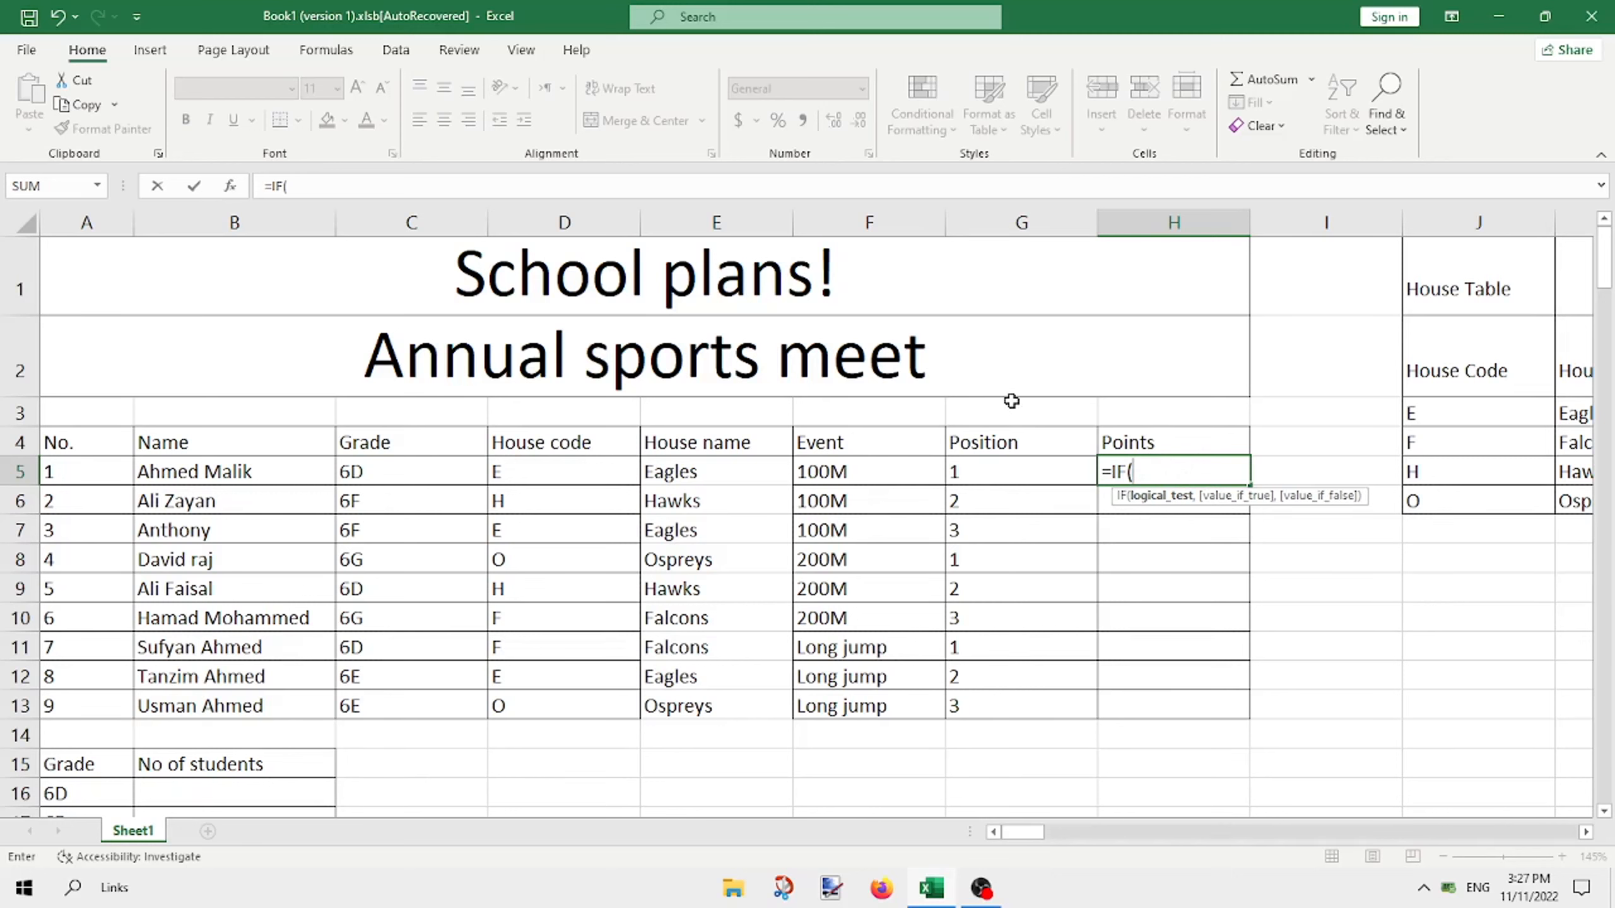
{"action": "left_click_drag", "start_coordinate": [1004, 439], "coordinate": [996, 707]}
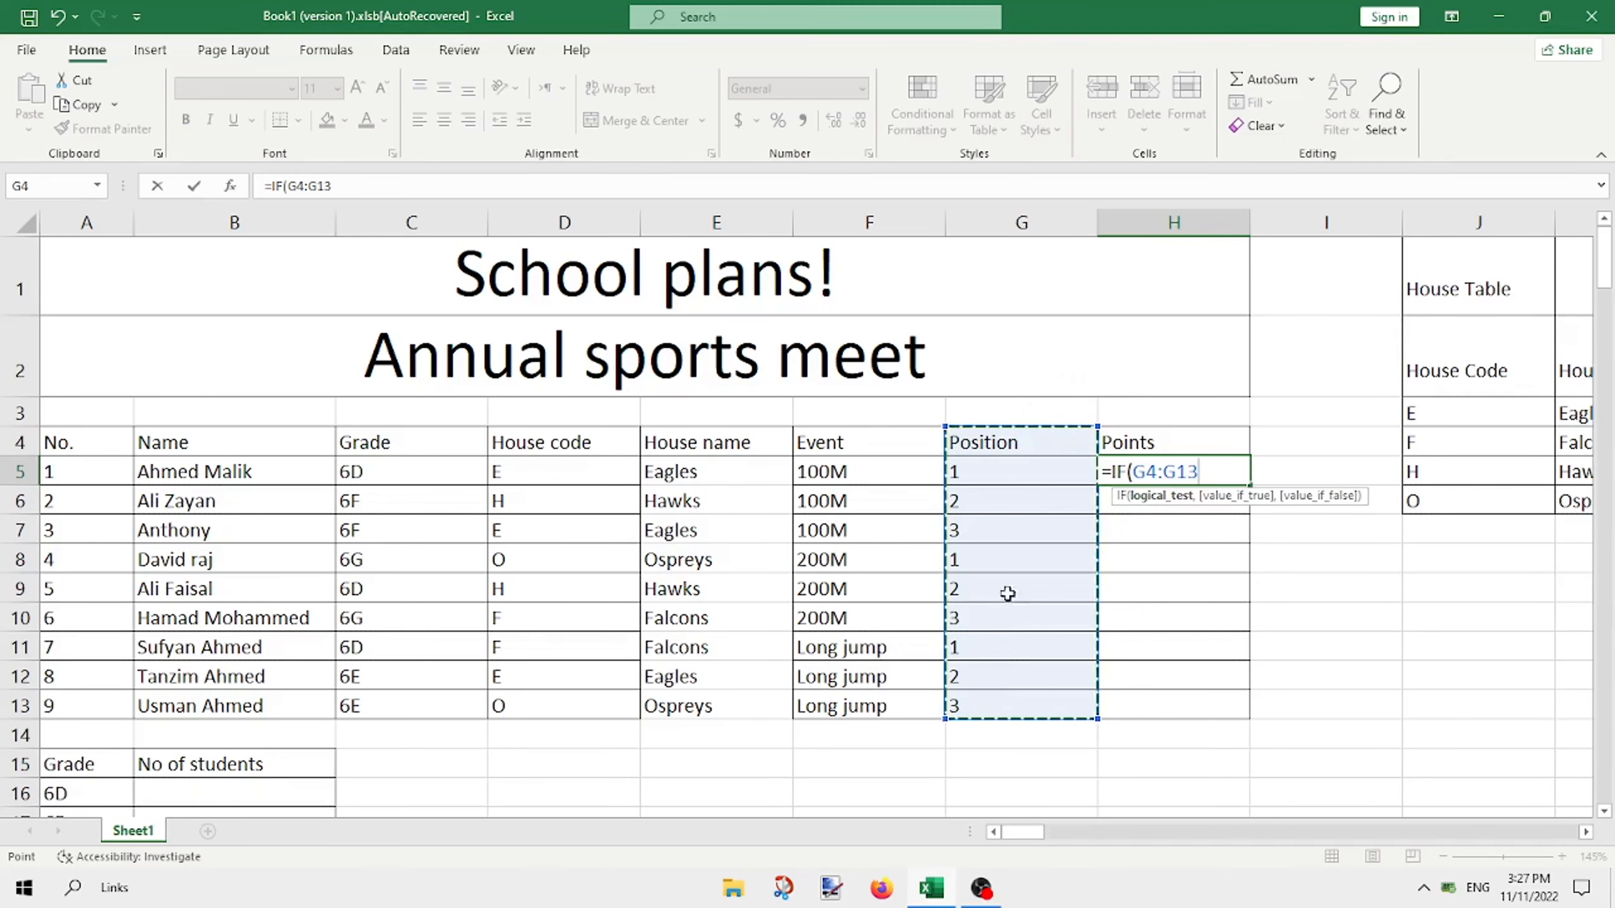
{"action": "left_click", "coordinate": [1041, 468]}
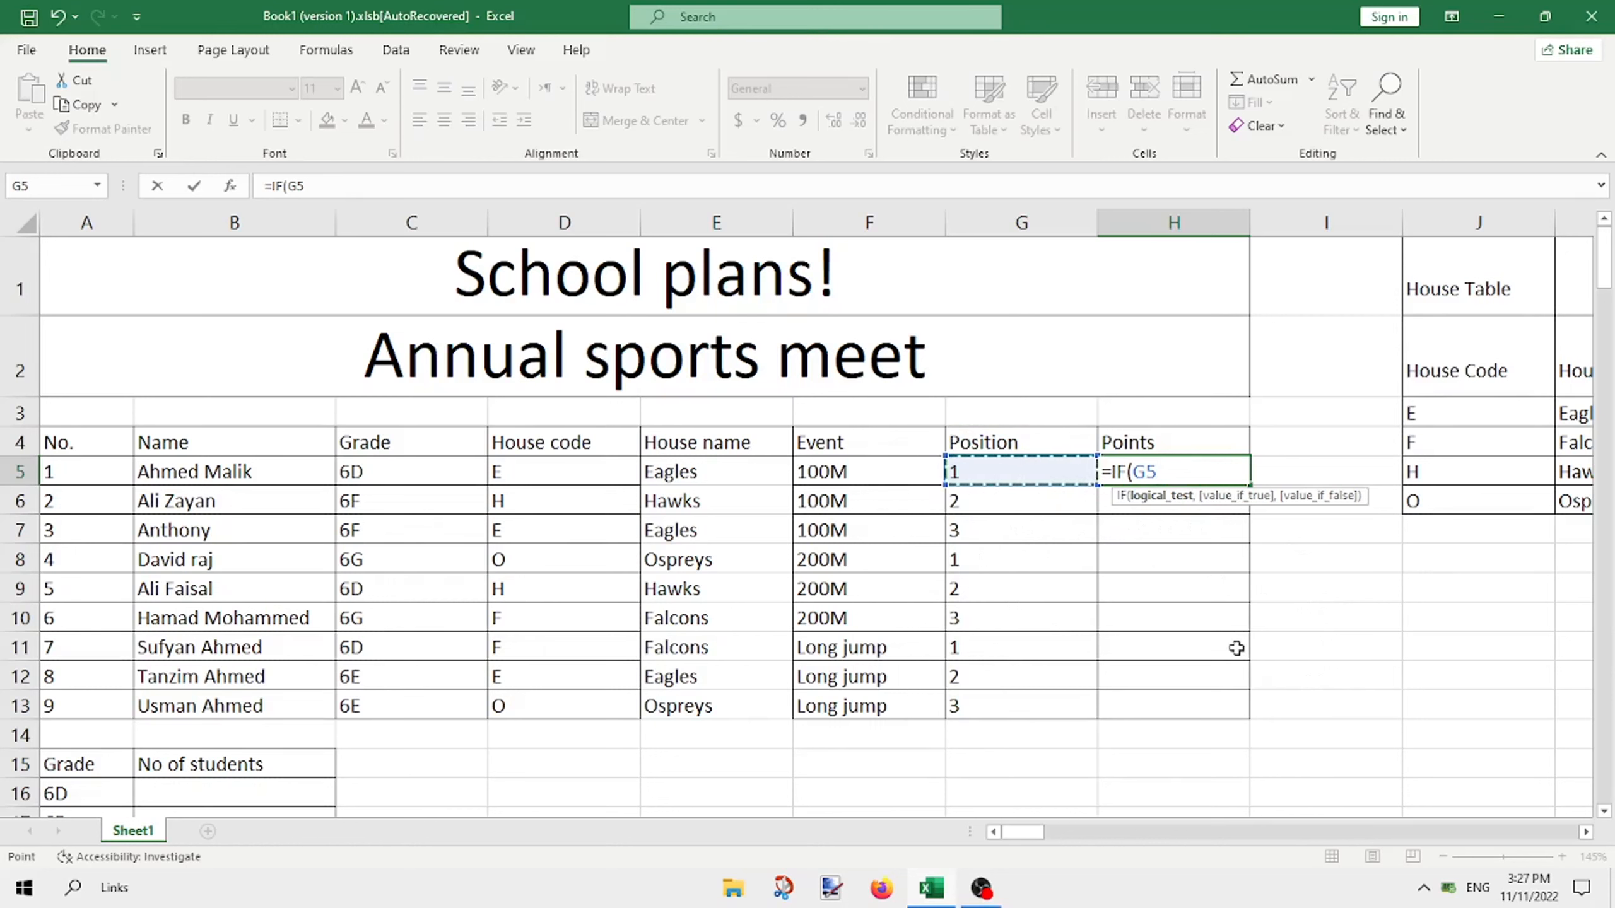
{"action": "type", "text": "=1,"}
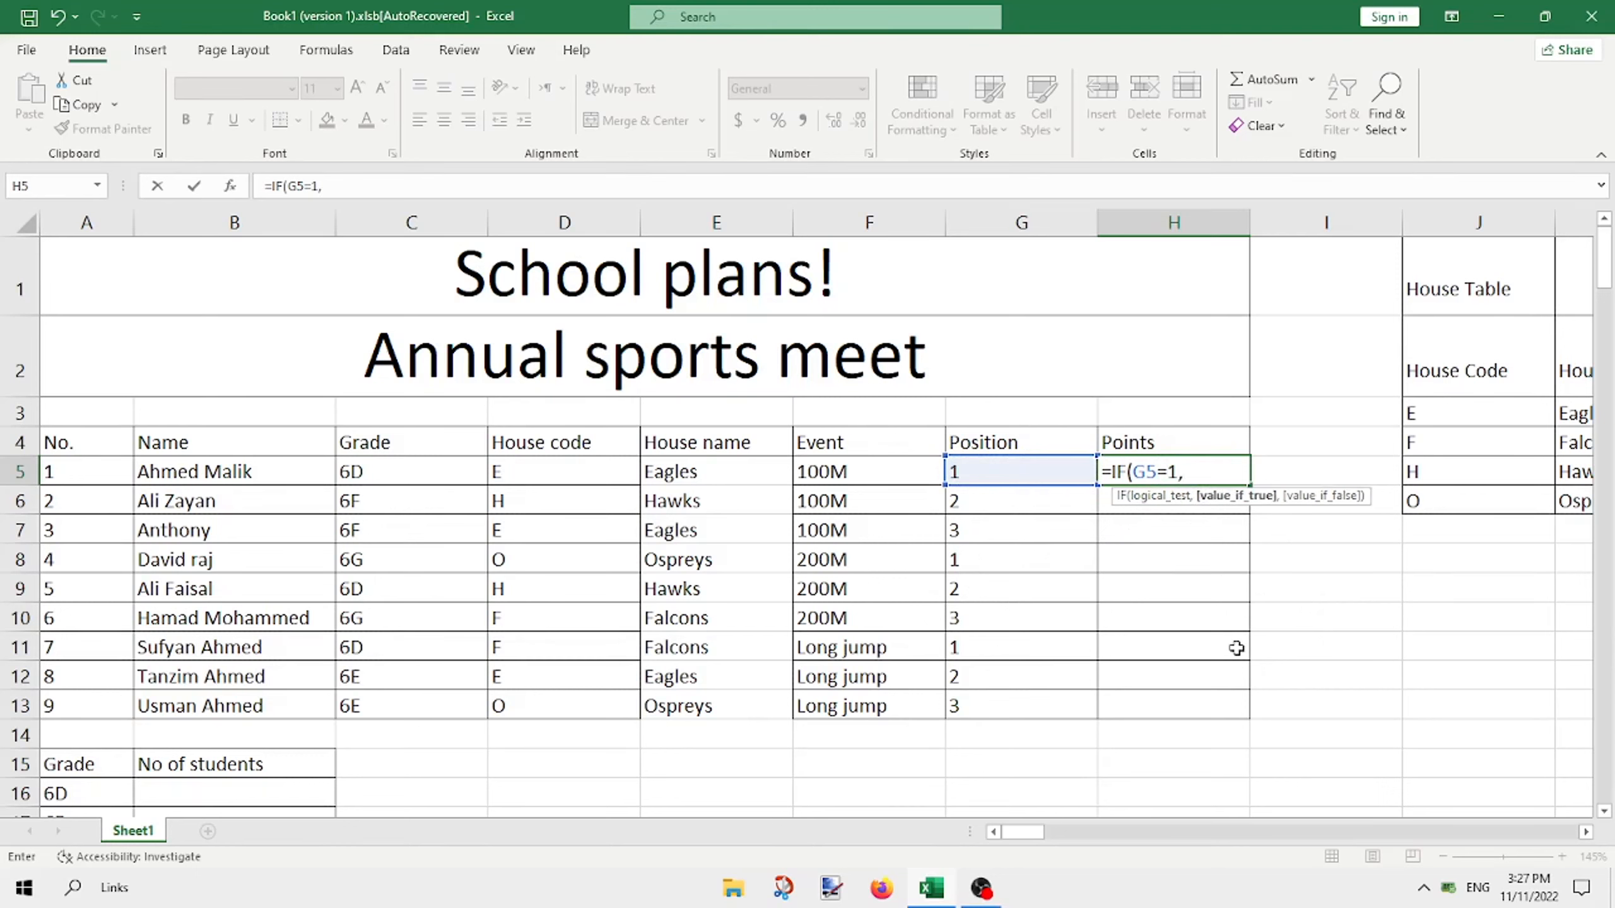
{"action": "type", "text": "7,"}
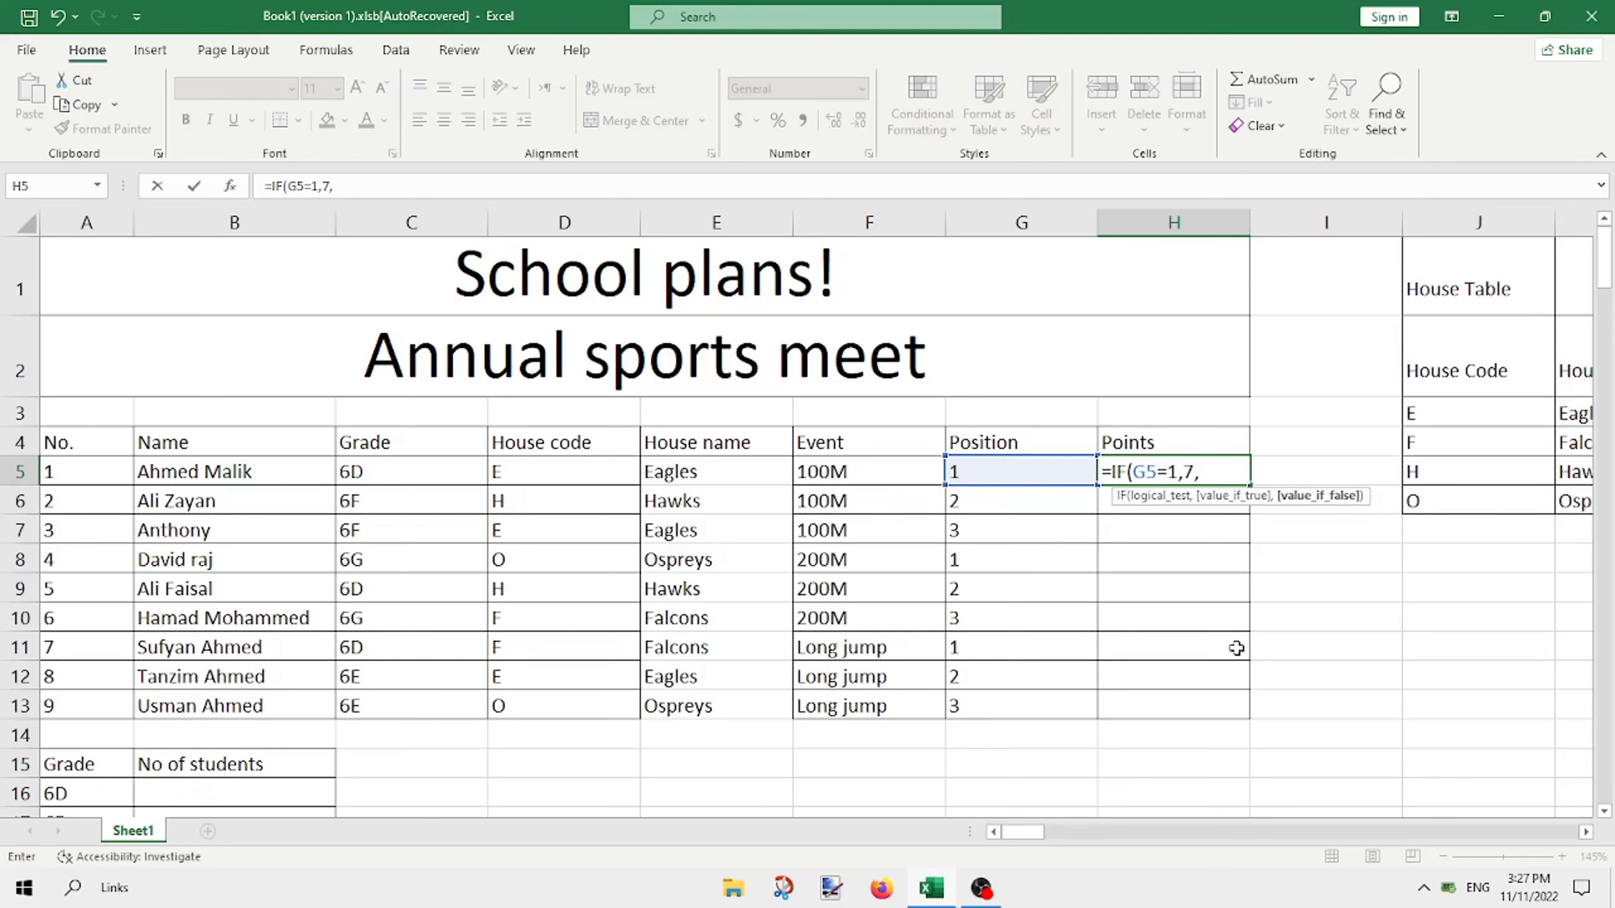
Step: Complete H5's formula with a nested IF that awards 5 points when G5 equals 2 and 3 points otherwise
{"action": "type", "text": "IF("}
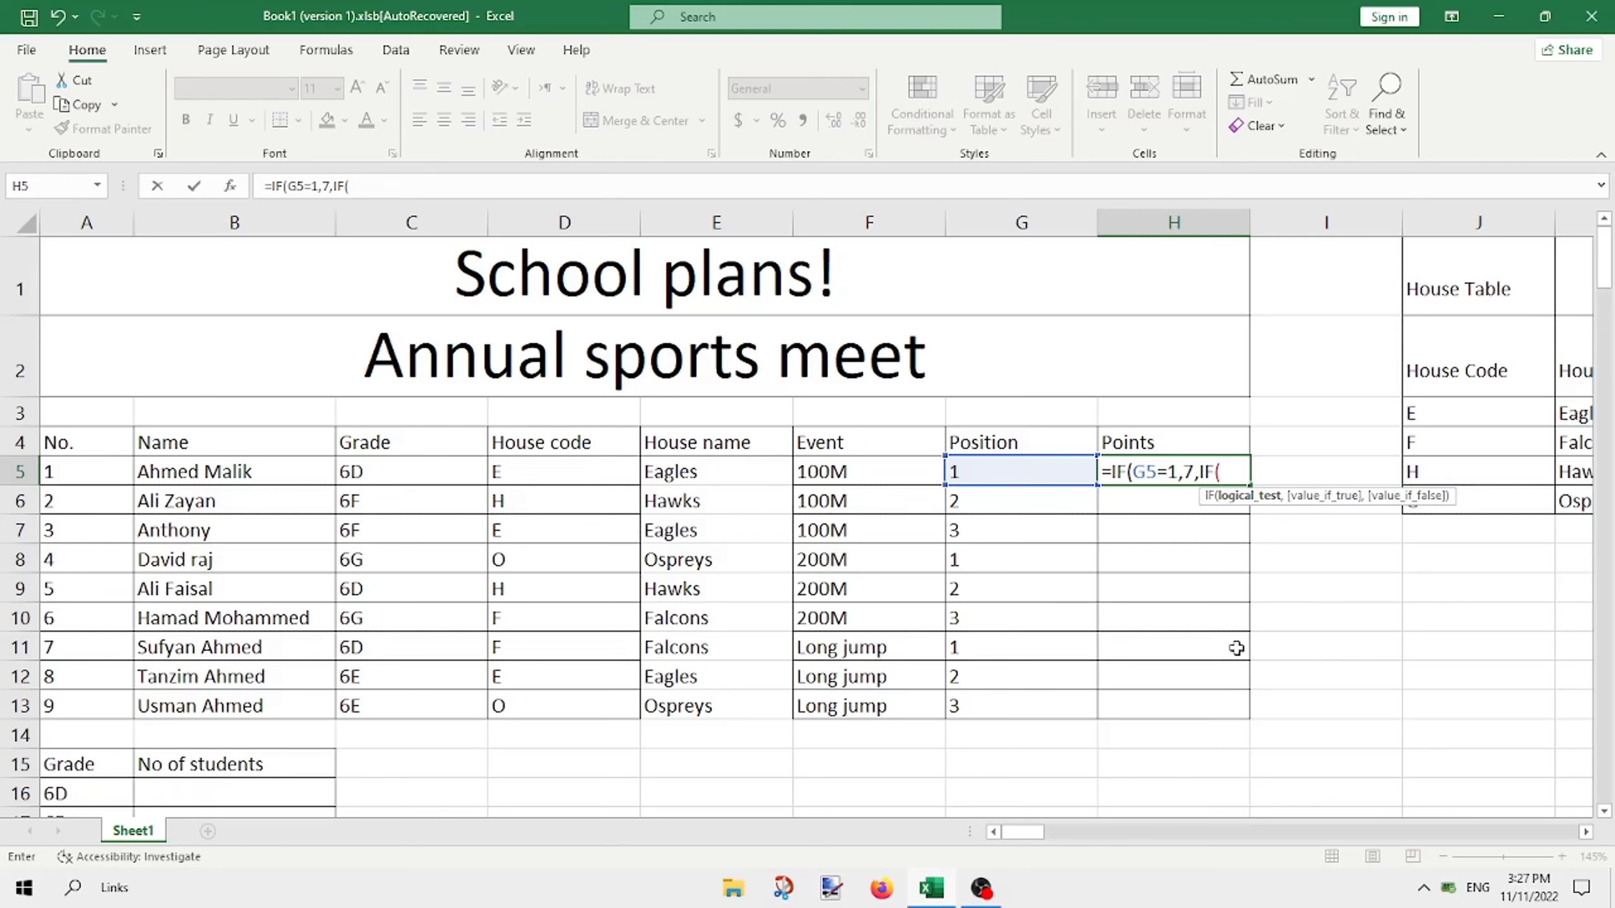
{"action": "left_click", "coordinate": [1013, 468]}
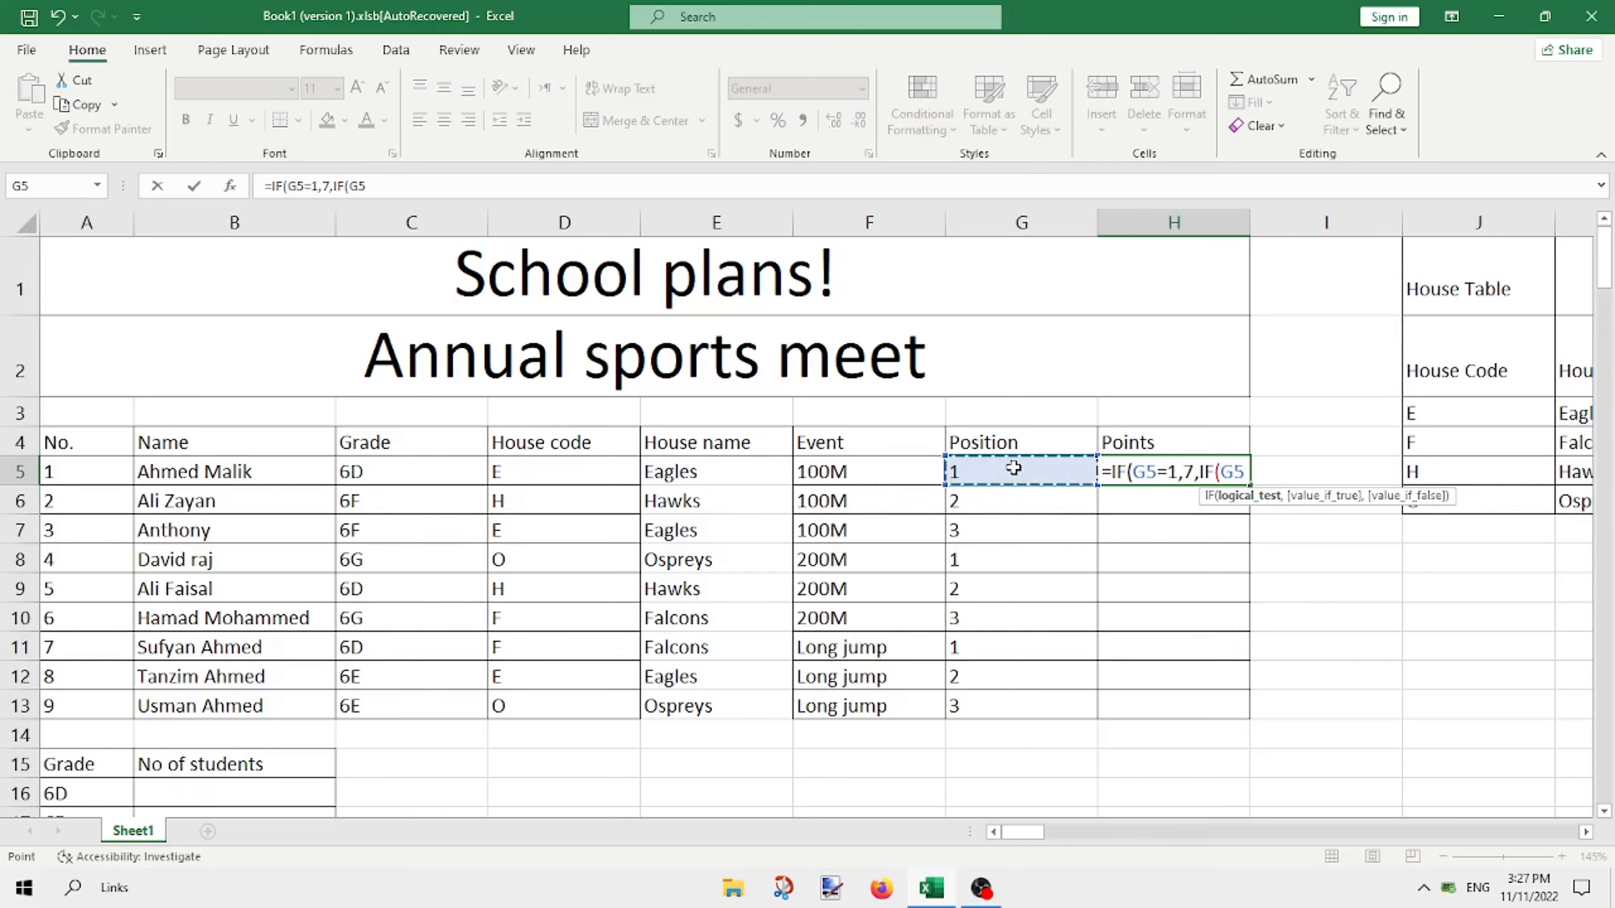
{"action": "type", "text": "="}
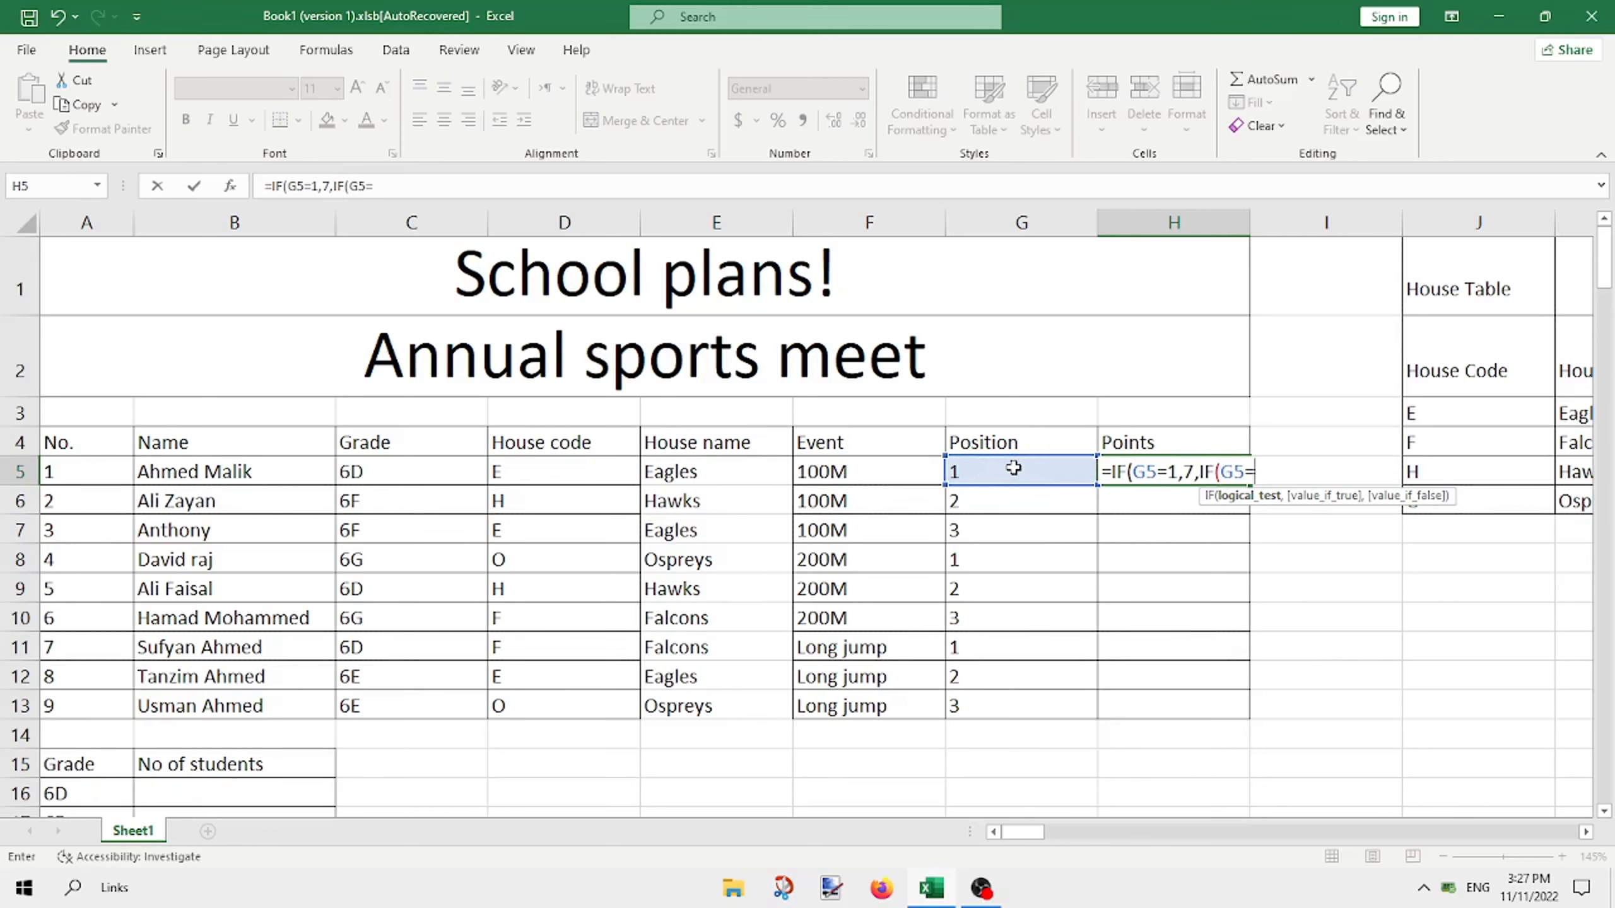
{"action": "type", "text": "2,"}
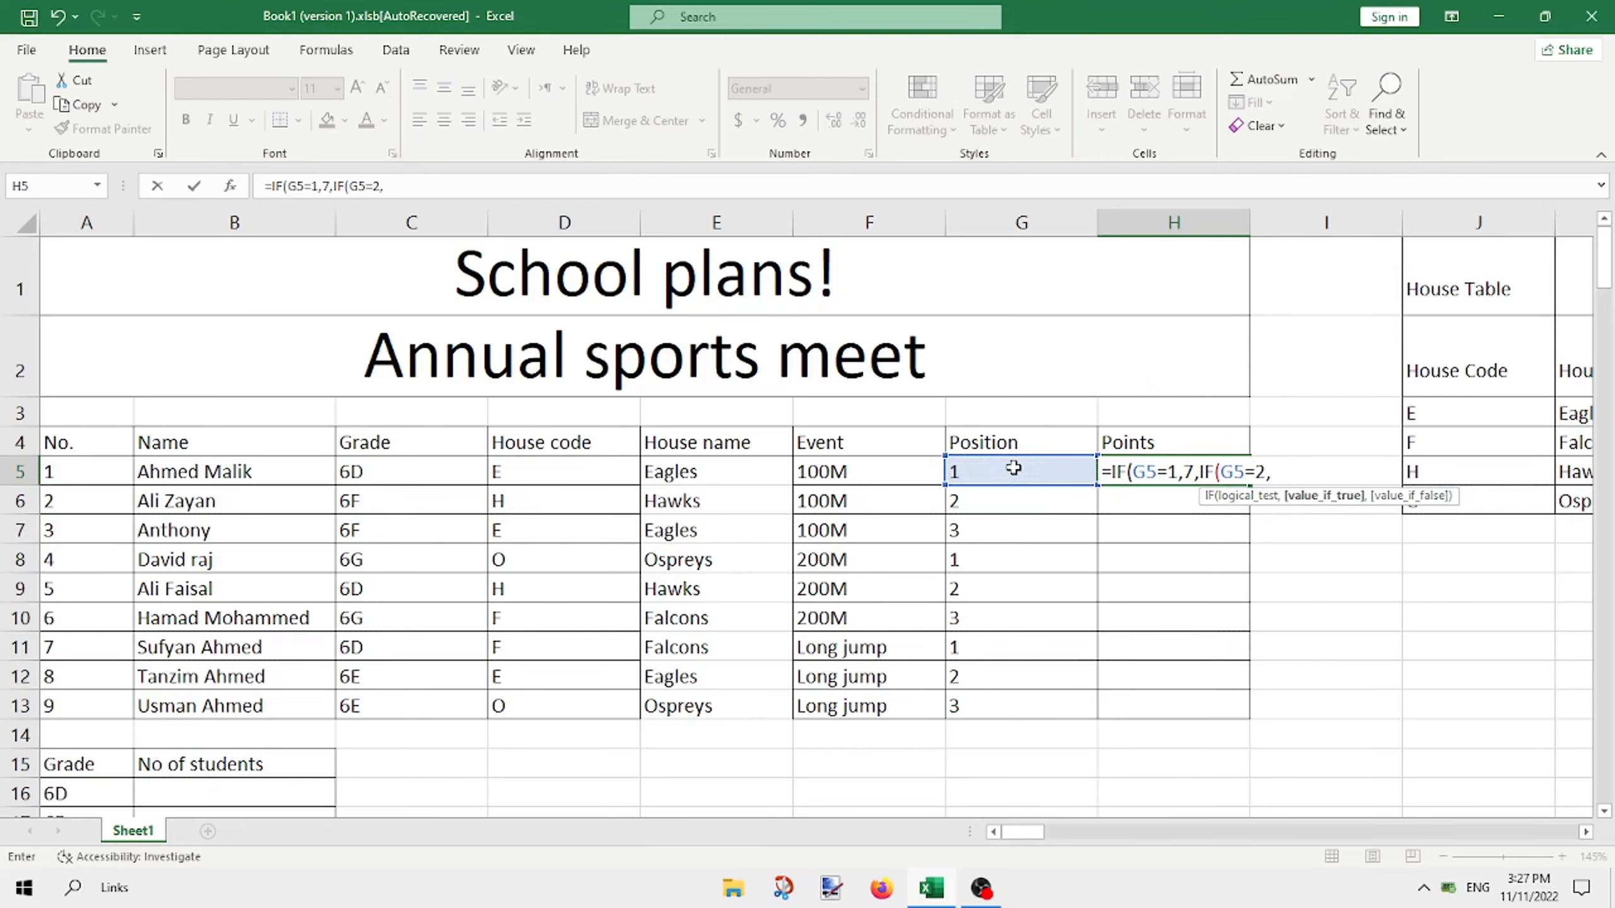
{"action": "type", "text": "5,3"}
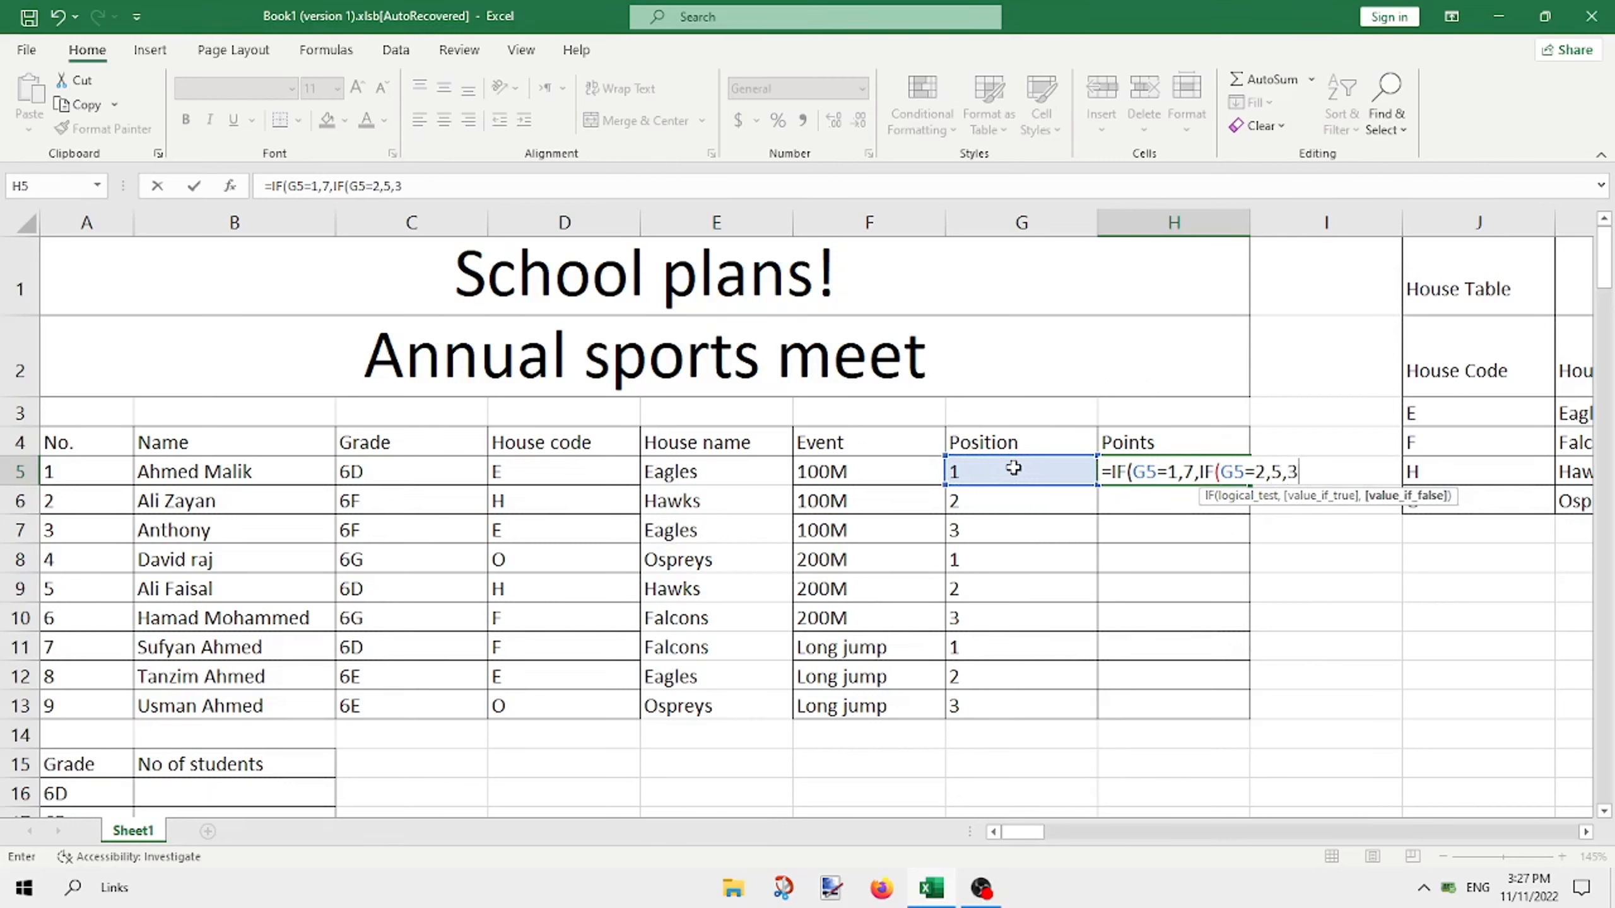
{"action": "type", "text": ")"}
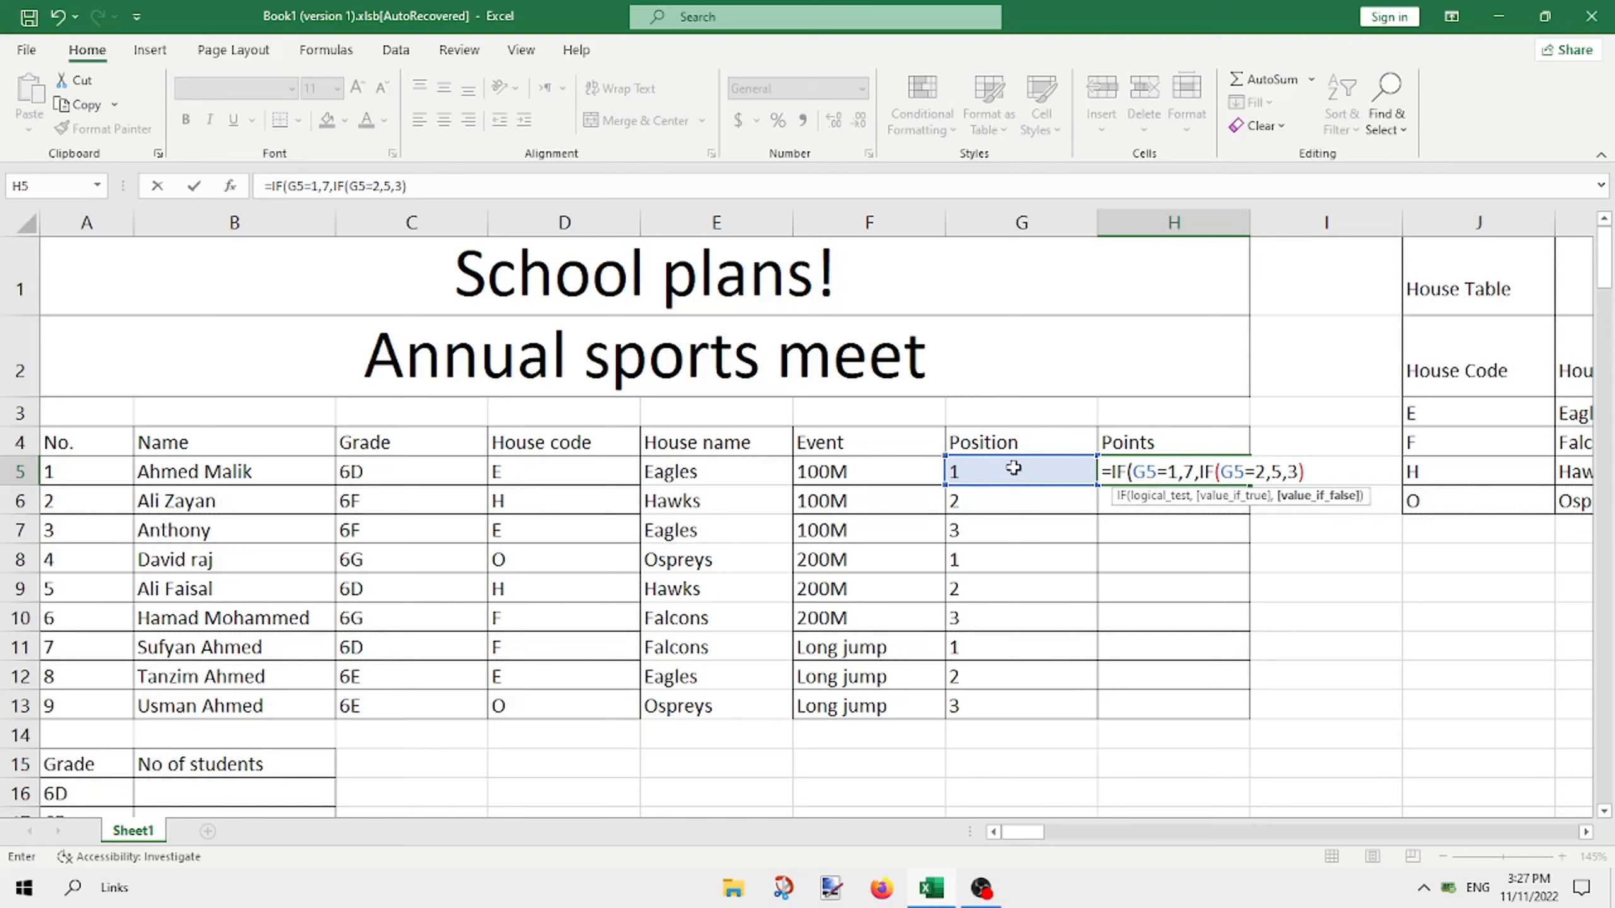
{"action": "type", "text": ")"}
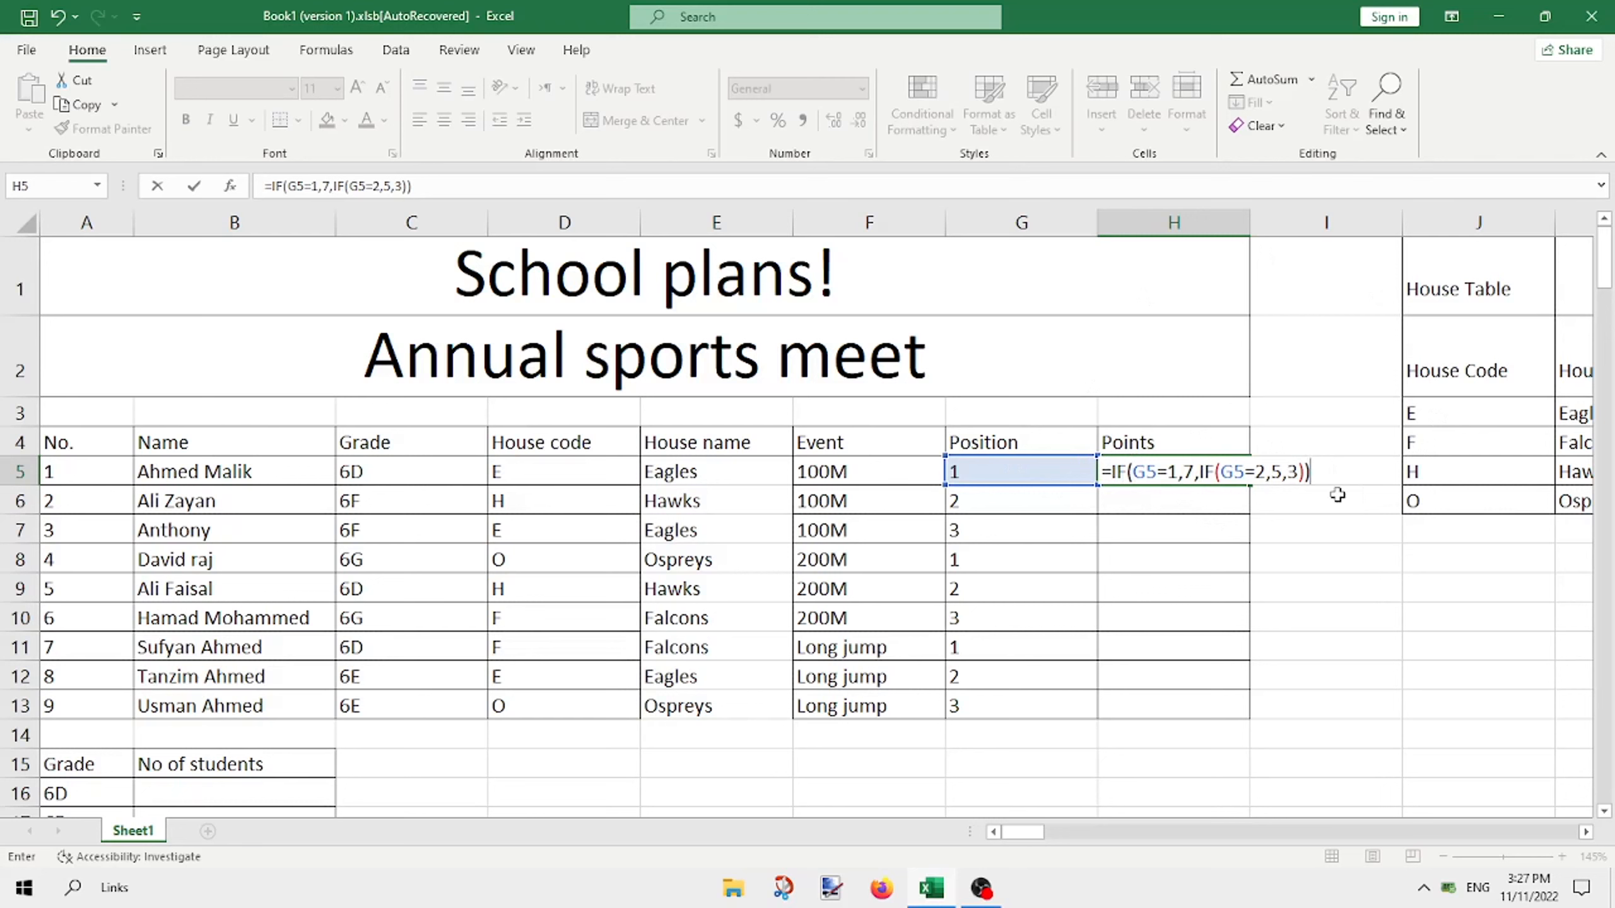
{"action": "key", "text": "Return"}
Step: Fill the nested IF points formula from H5 down through H13
{"action": "left_click", "coordinate": [1232, 472]}
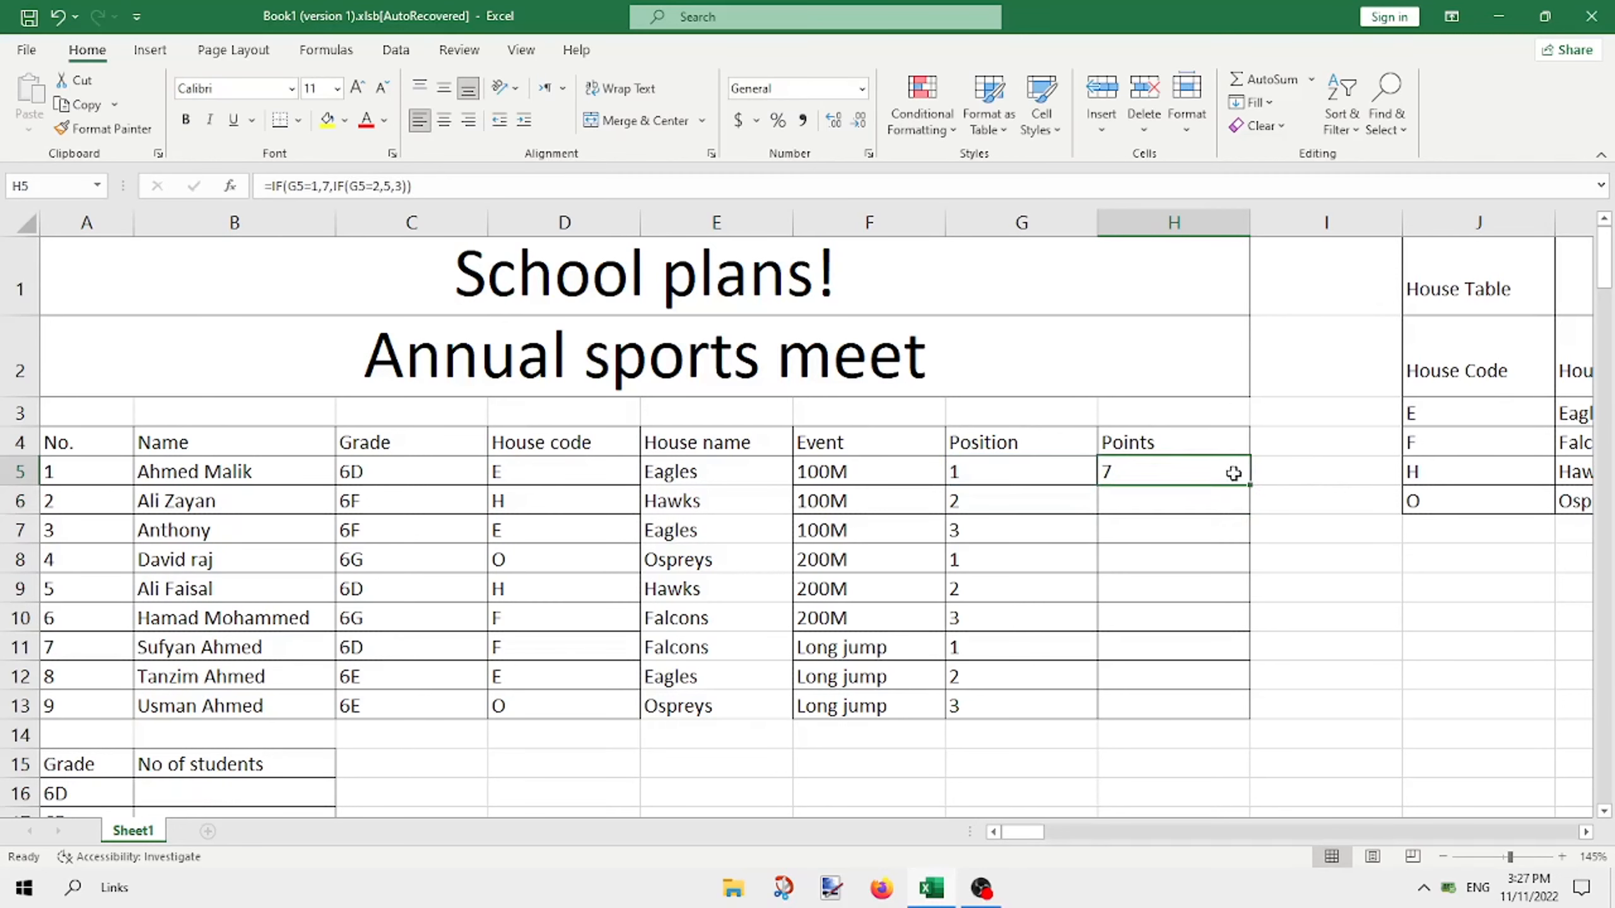
{"action": "left_click_drag", "start_coordinate": [1251, 485], "coordinate": [1241, 715]}
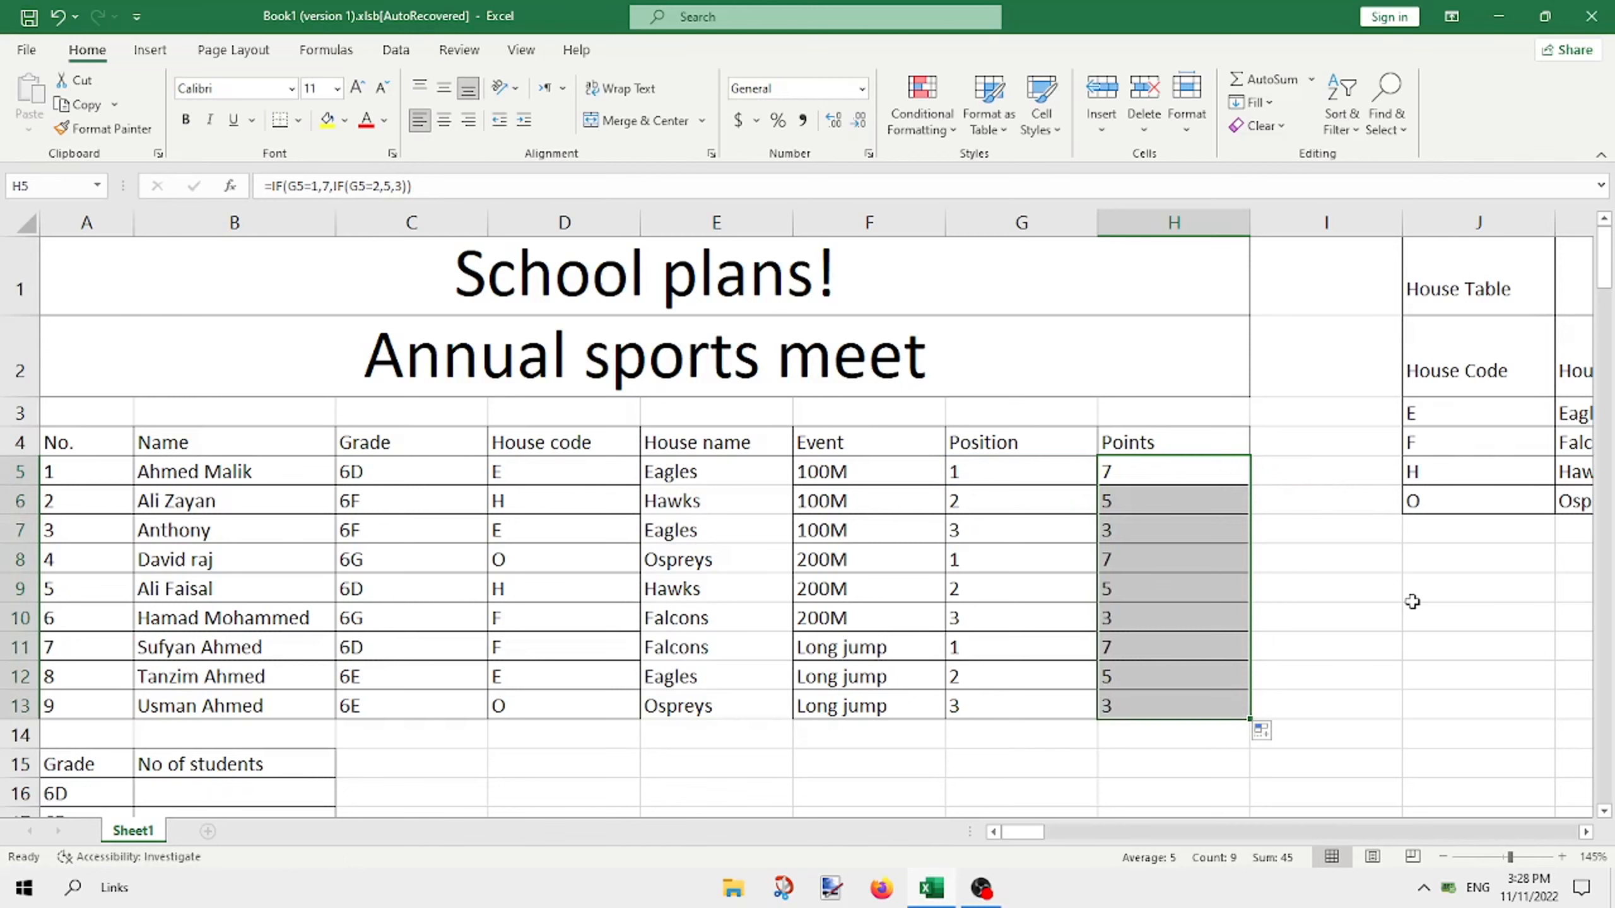
{"action": "left_click", "coordinate": [1328, 619]}
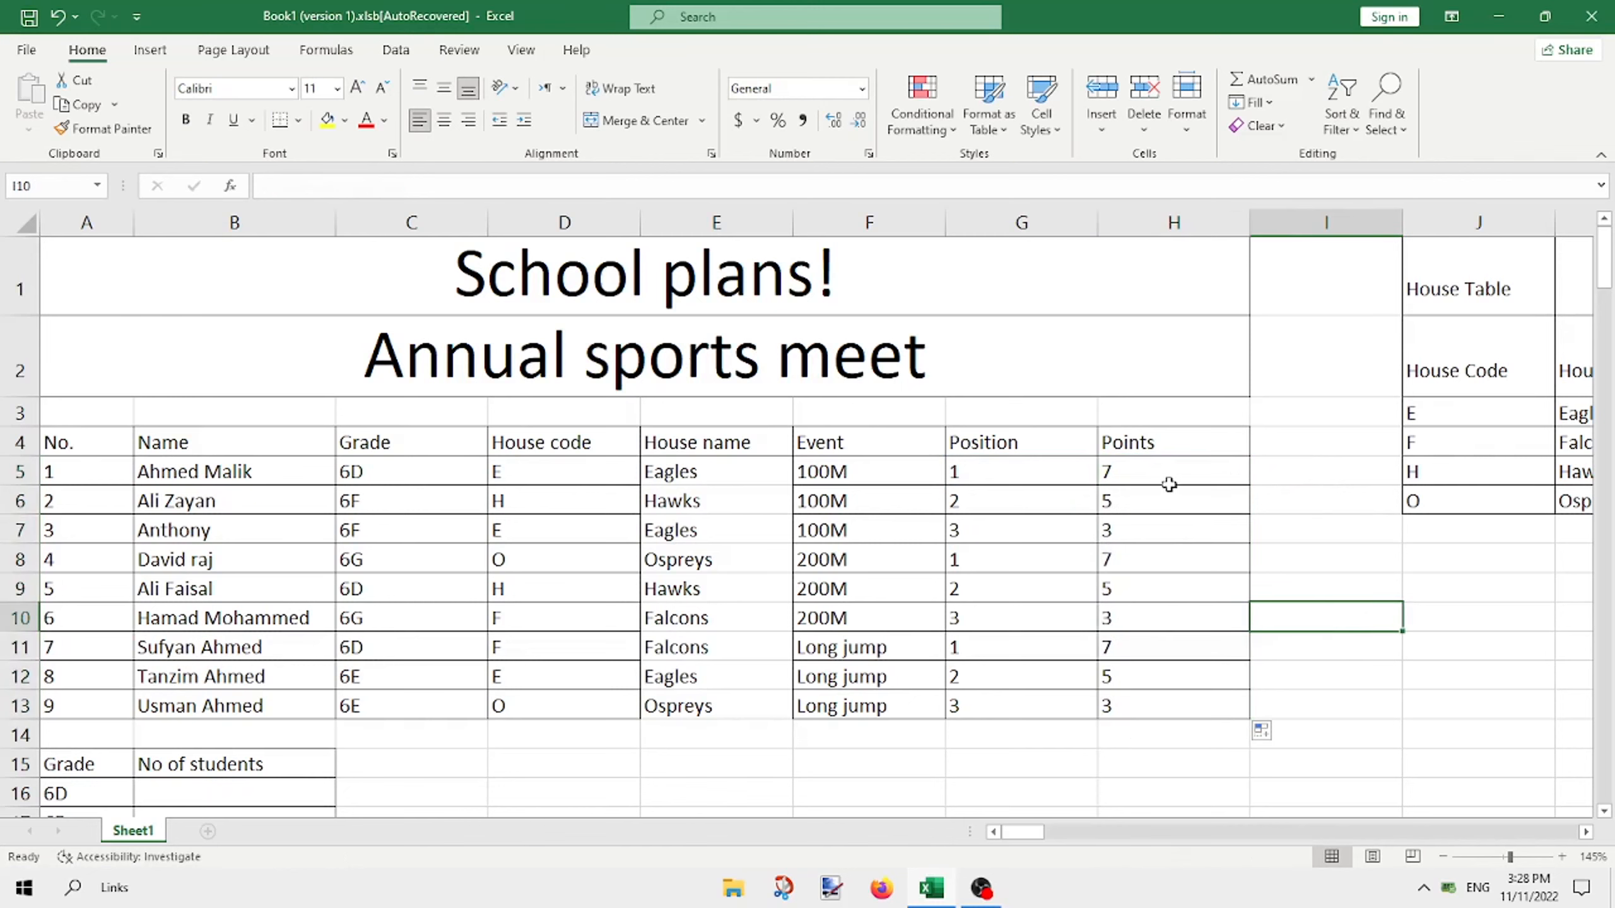
Step: Start a SUMIF formula in L3 of the House Table with the house name range $E$4:$E$13 as an absolute reference
{"action": "scroll", "coordinate": [1168, 480], "scroll_direction": "down", "scroll_amount": 13}
{"action": "scroll", "coordinate": [1168, 479], "scroll_direction": "up", "scroll_amount": 13}
{"action": "left_click_drag", "start_coordinate": [1017, 833], "coordinate": [1032, 833]}
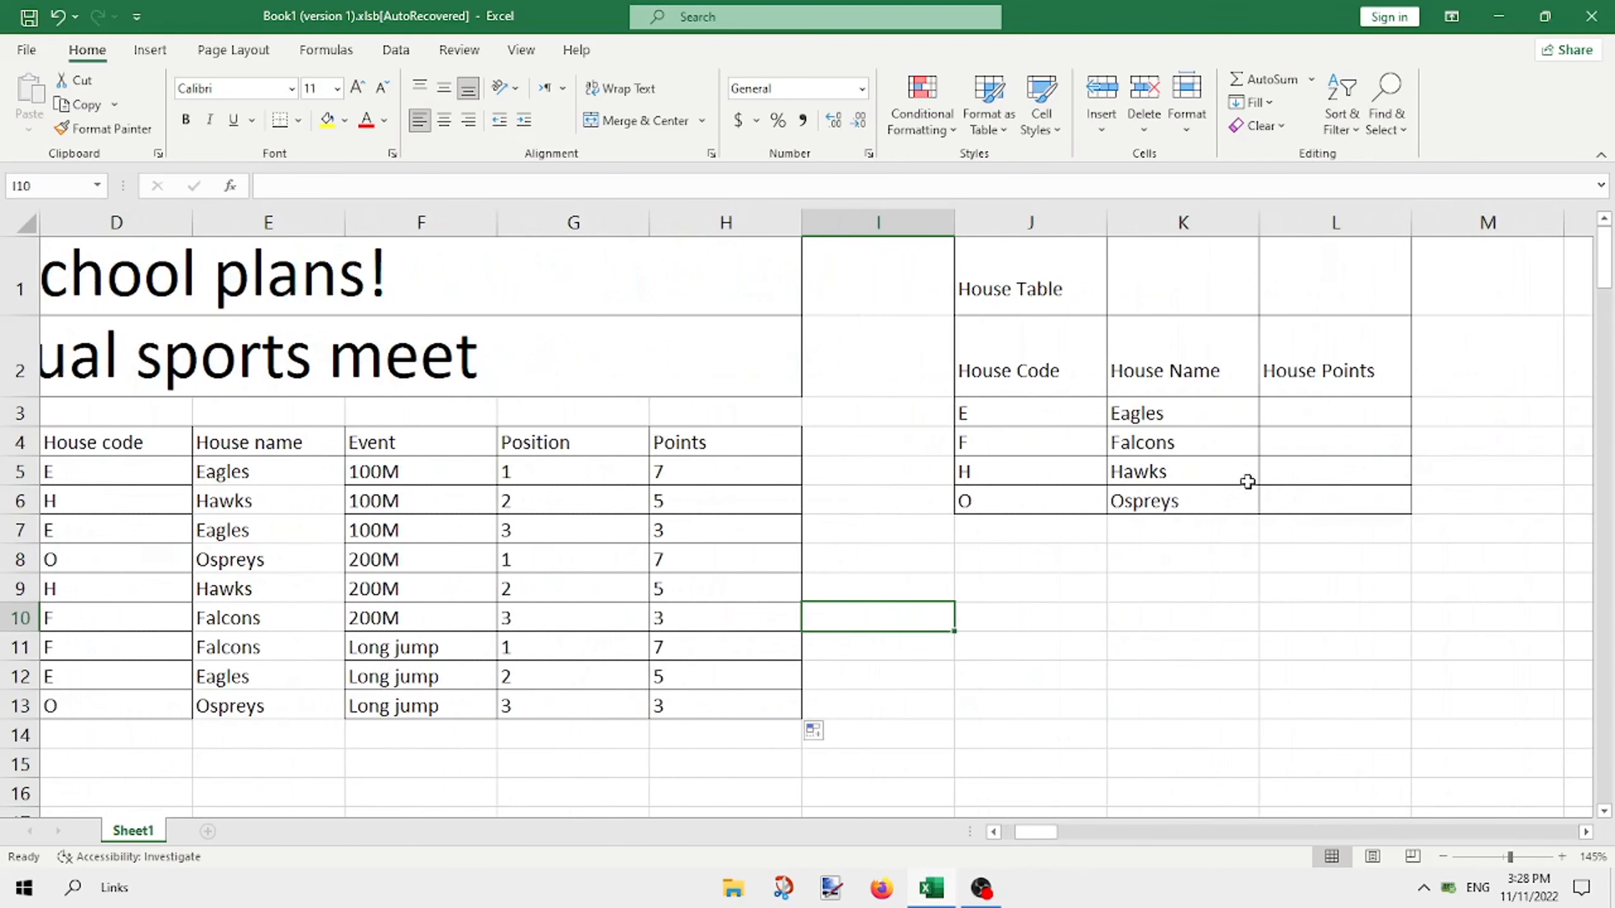
{"action": "left_click", "coordinate": [1298, 412]}
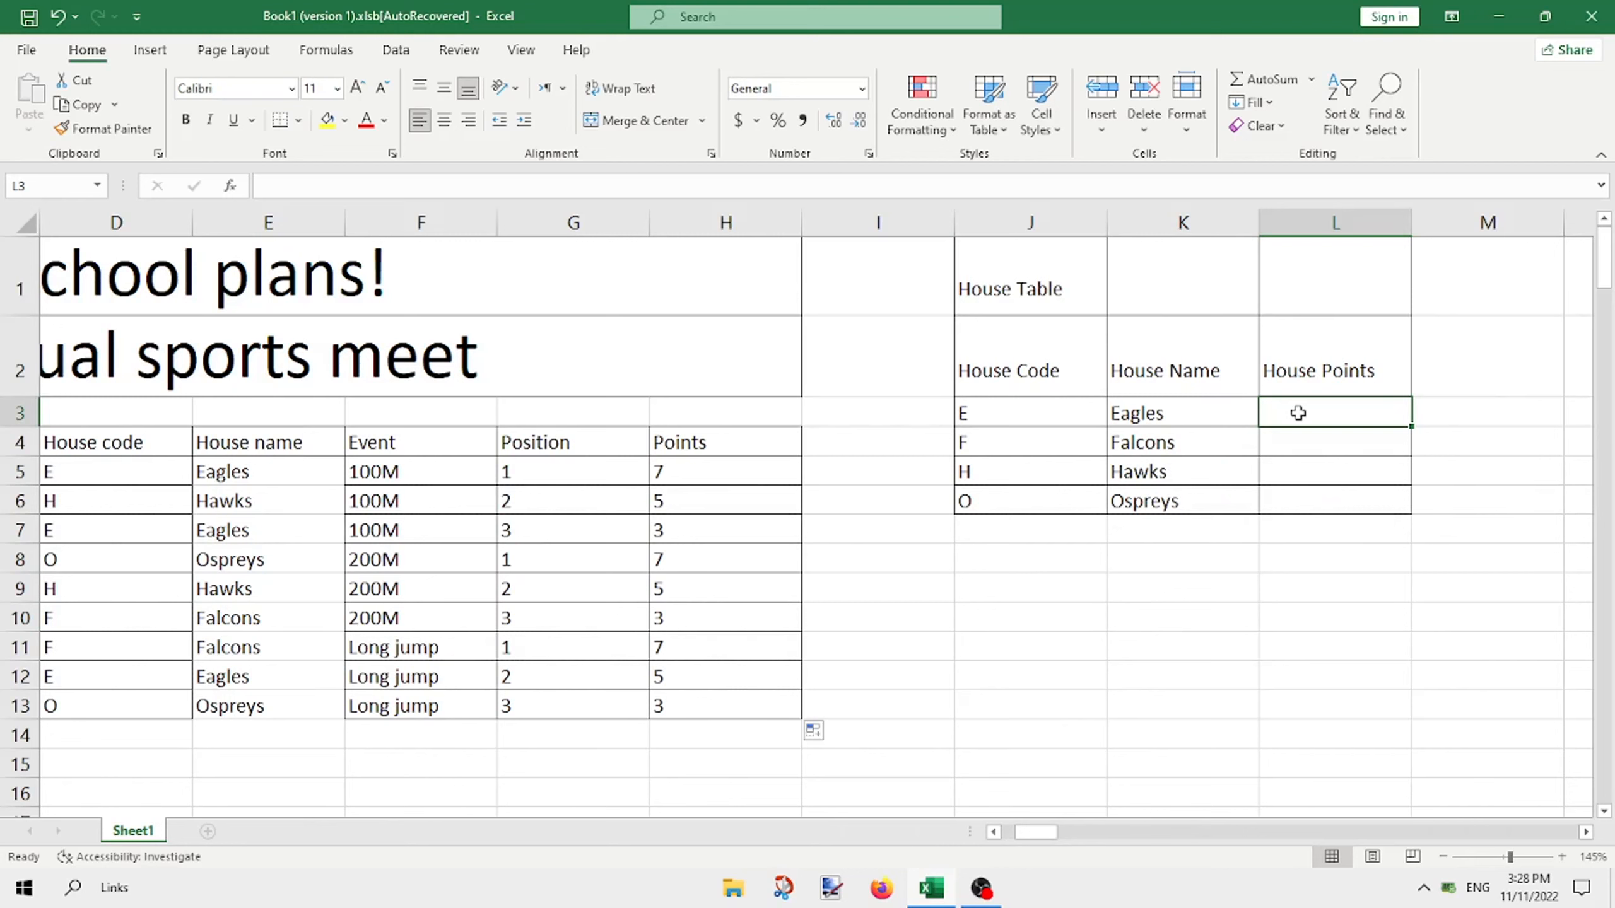
{"action": "type", "text": "=SUMIF"}
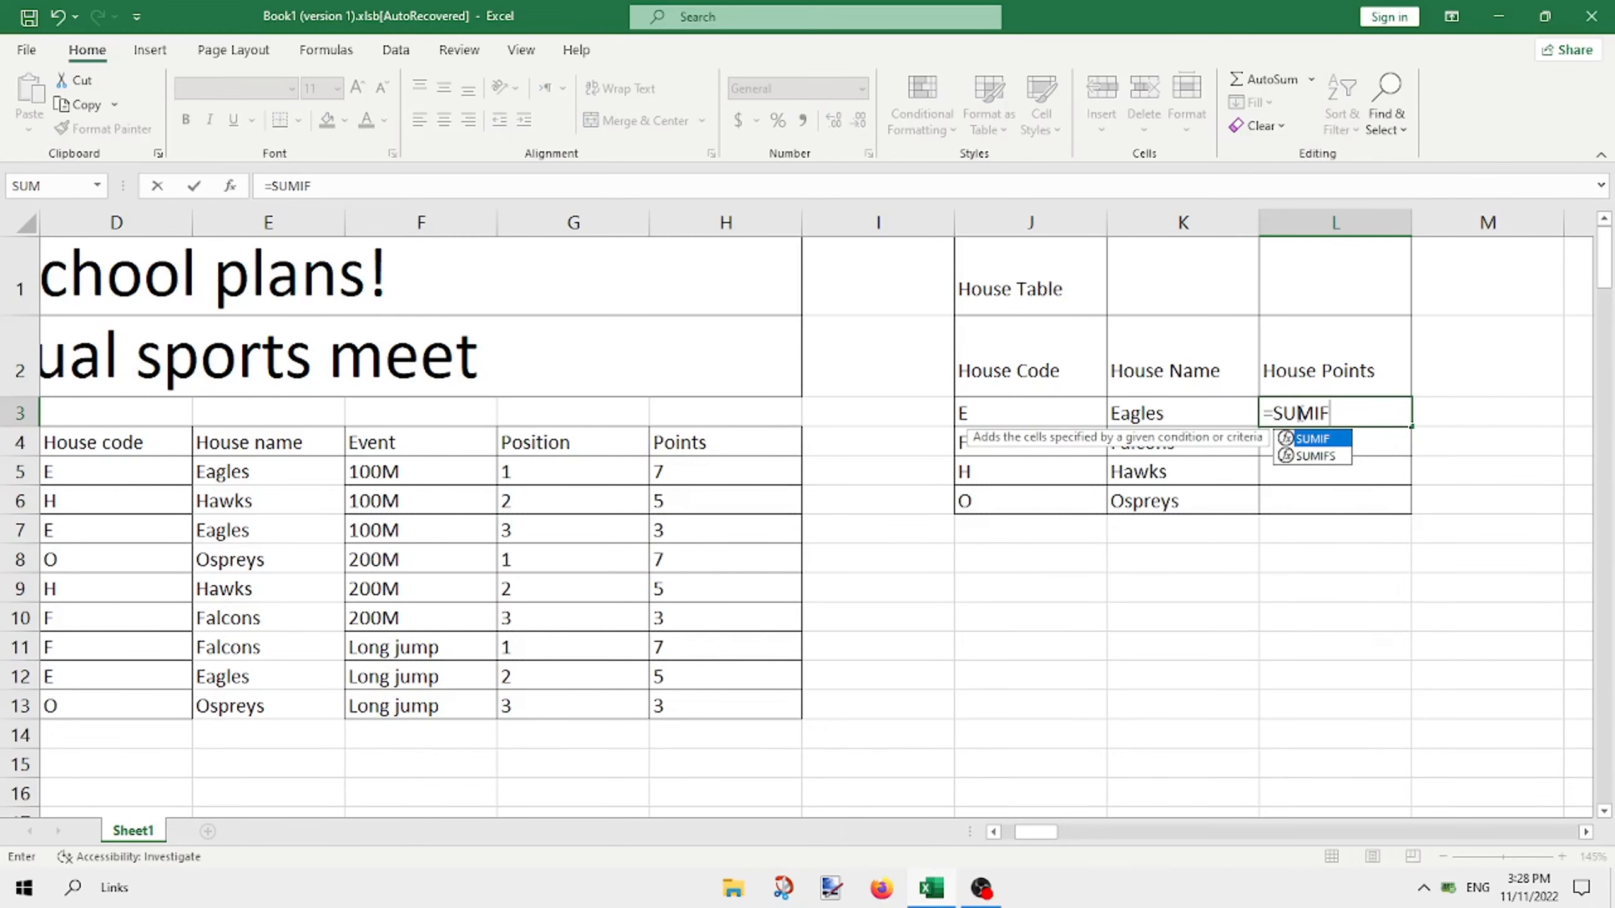
{"action": "type", "text": "("}
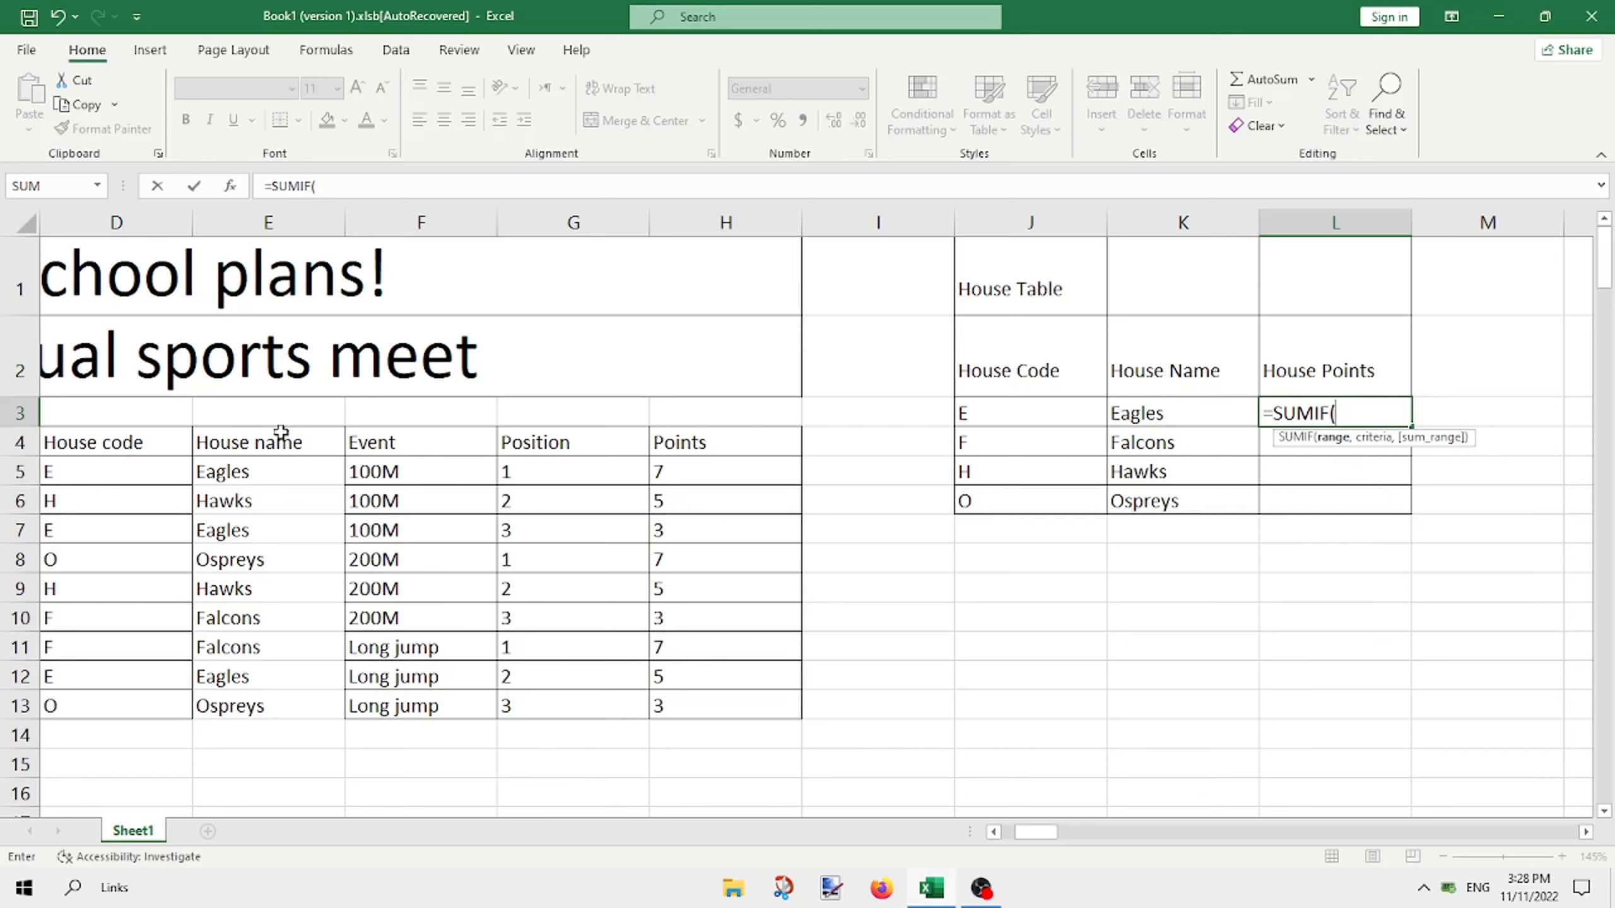
{"action": "left_click_drag", "start_coordinate": [281, 439], "coordinate": [277, 705]}
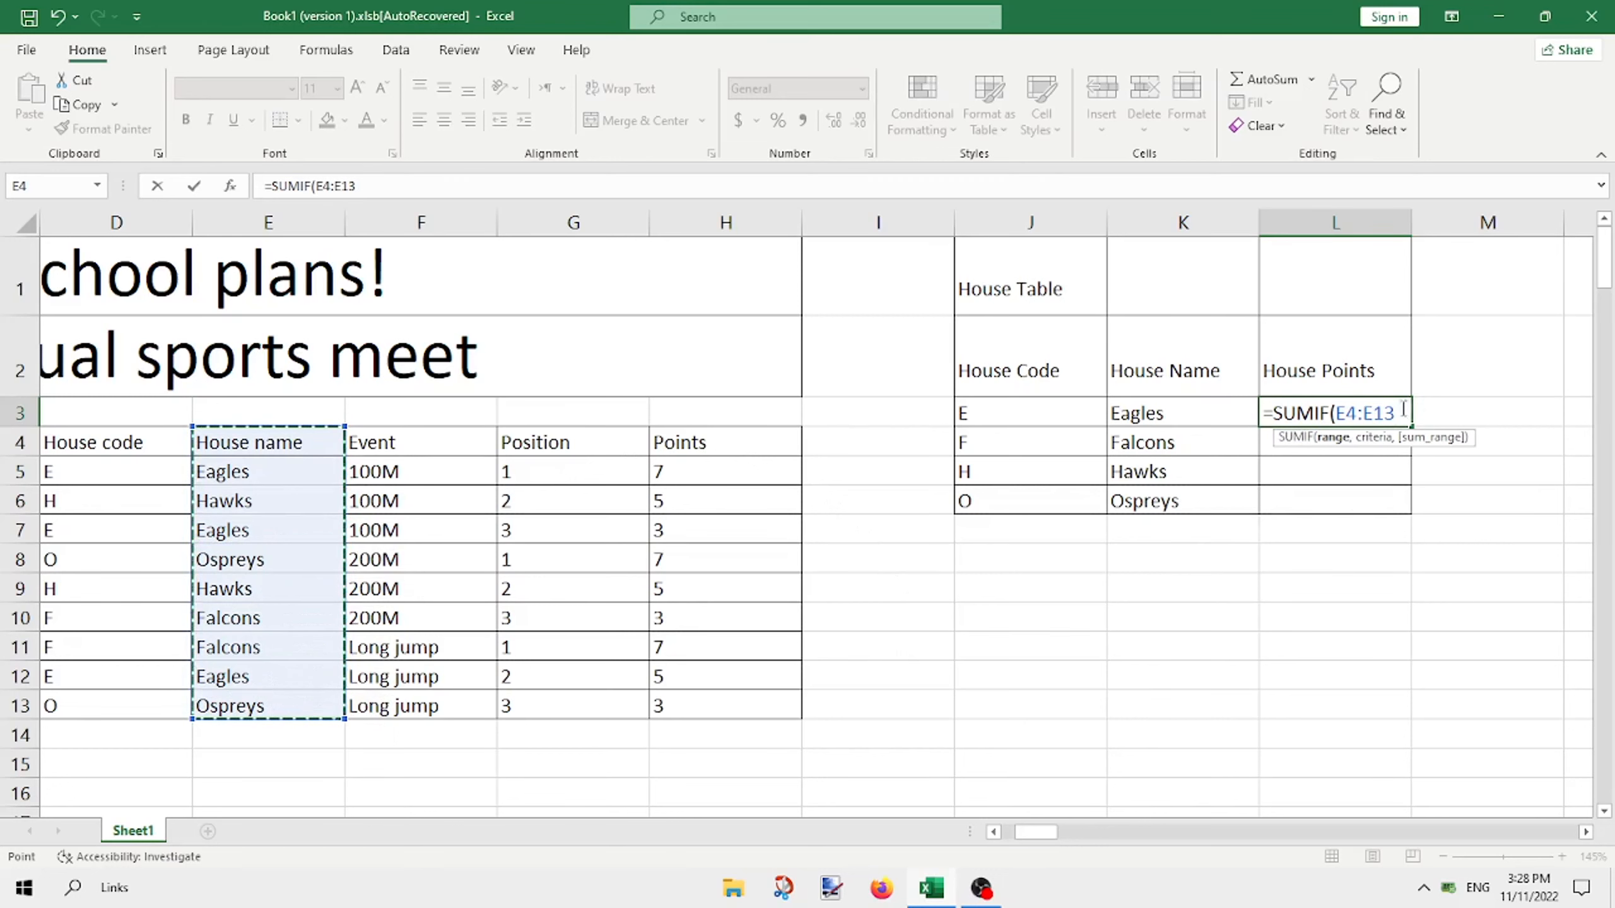
{"action": "left_click_drag", "start_coordinate": [1396, 413], "coordinate": [1330, 422]}
{"action": "key", "text": "F4"}
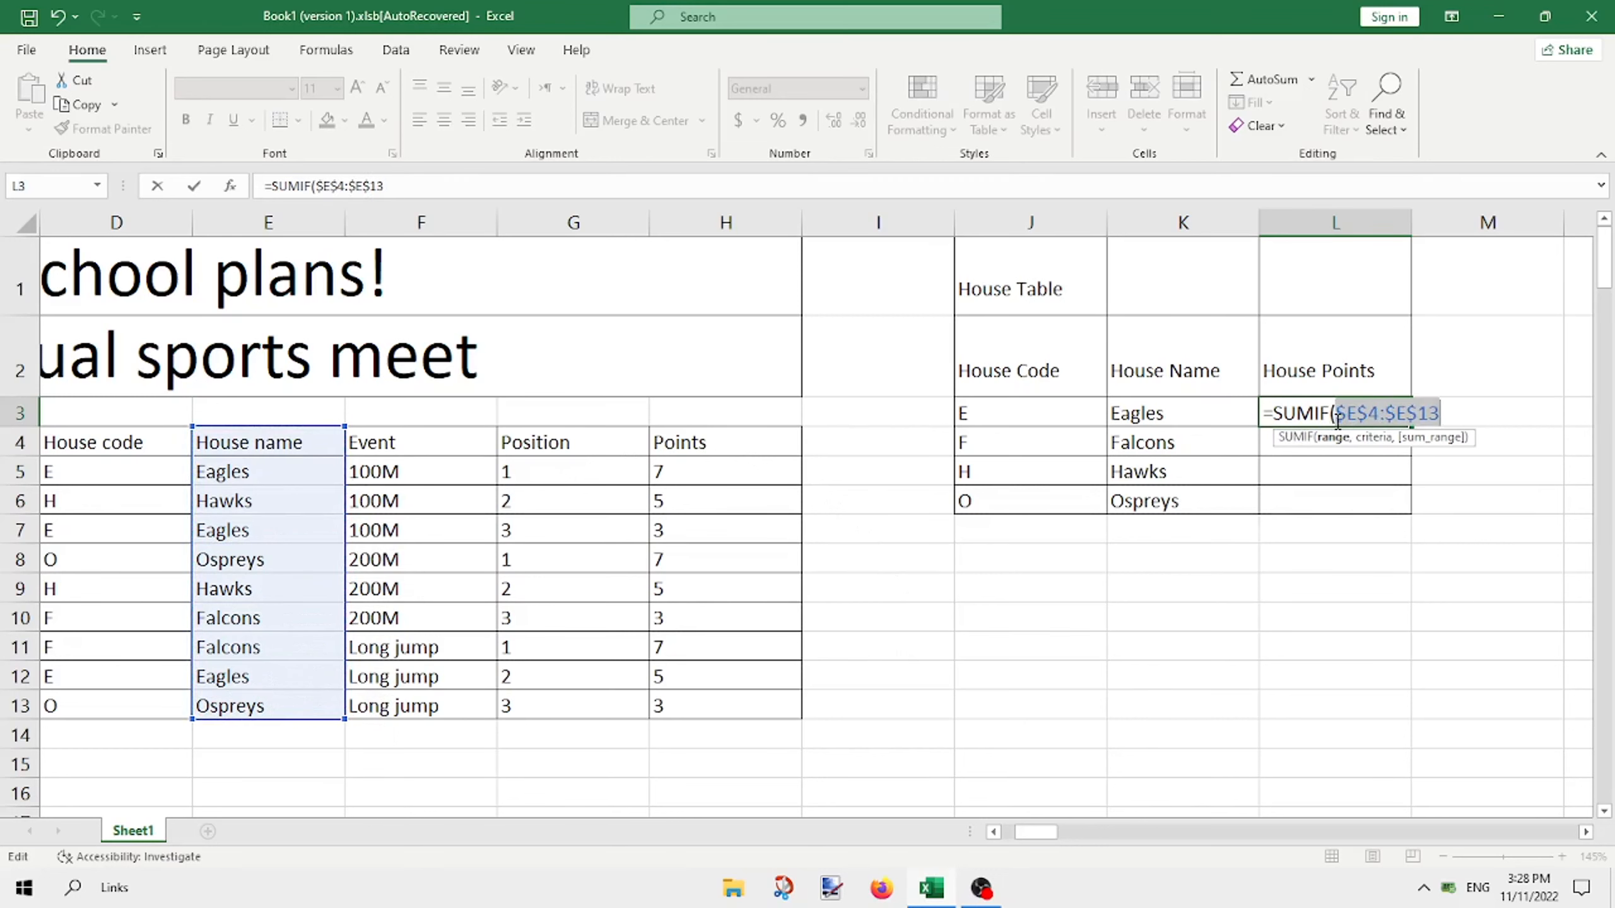
Step: Complete L3's SUMIF formula with K3 as the criteria and $H$4:$H$13 as the absolute sum range
{"action": "left_click", "coordinate": [1455, 412]}
{"action": "type", "text": ","}
{"action": "left_click", "coordinate": [1183, 413]}
{"action": "type", "text": ","}
{"action": "left_click_drag", "start_coordinate": [726, 443], "coordinate": [726, 706]}
{"action": "key", "text": "F4"}
{"action": "key", "text": "Return"}
Step: Fill the SUMIF formula from L3 down to L6 and inspect the copied formula's references in L6
{"action": "left_click_drag", "start_coordinate": [1411, 427], "coordinate": [1411, 503]}
{"action": "double_click", "coordinate": [1335, 501]}
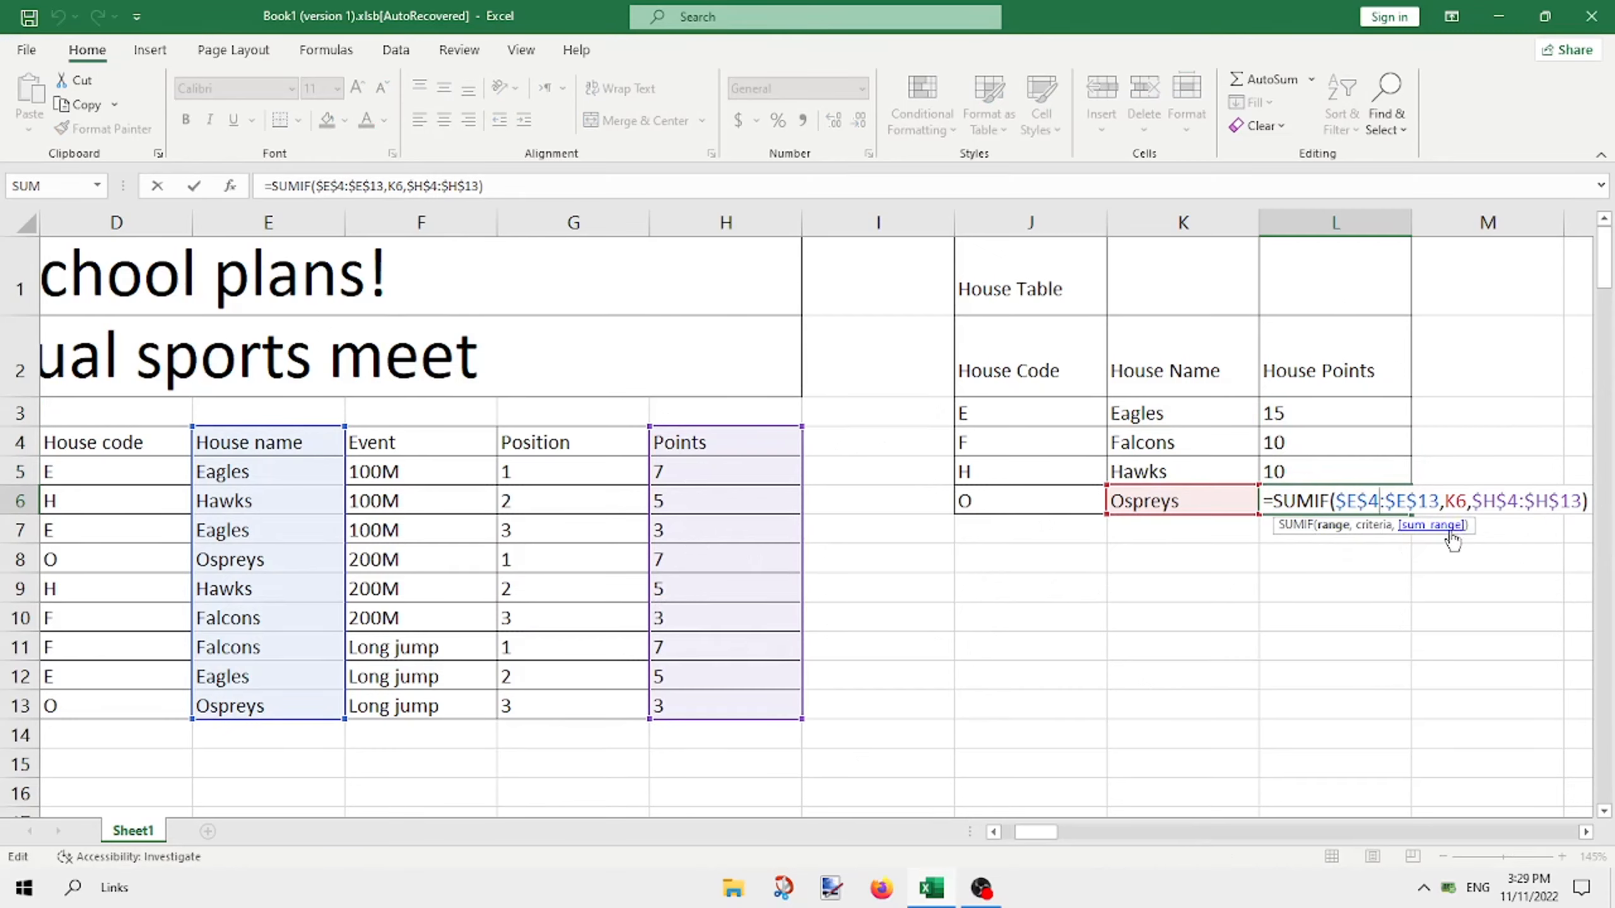
{"action": "key", "text": "Escape"}
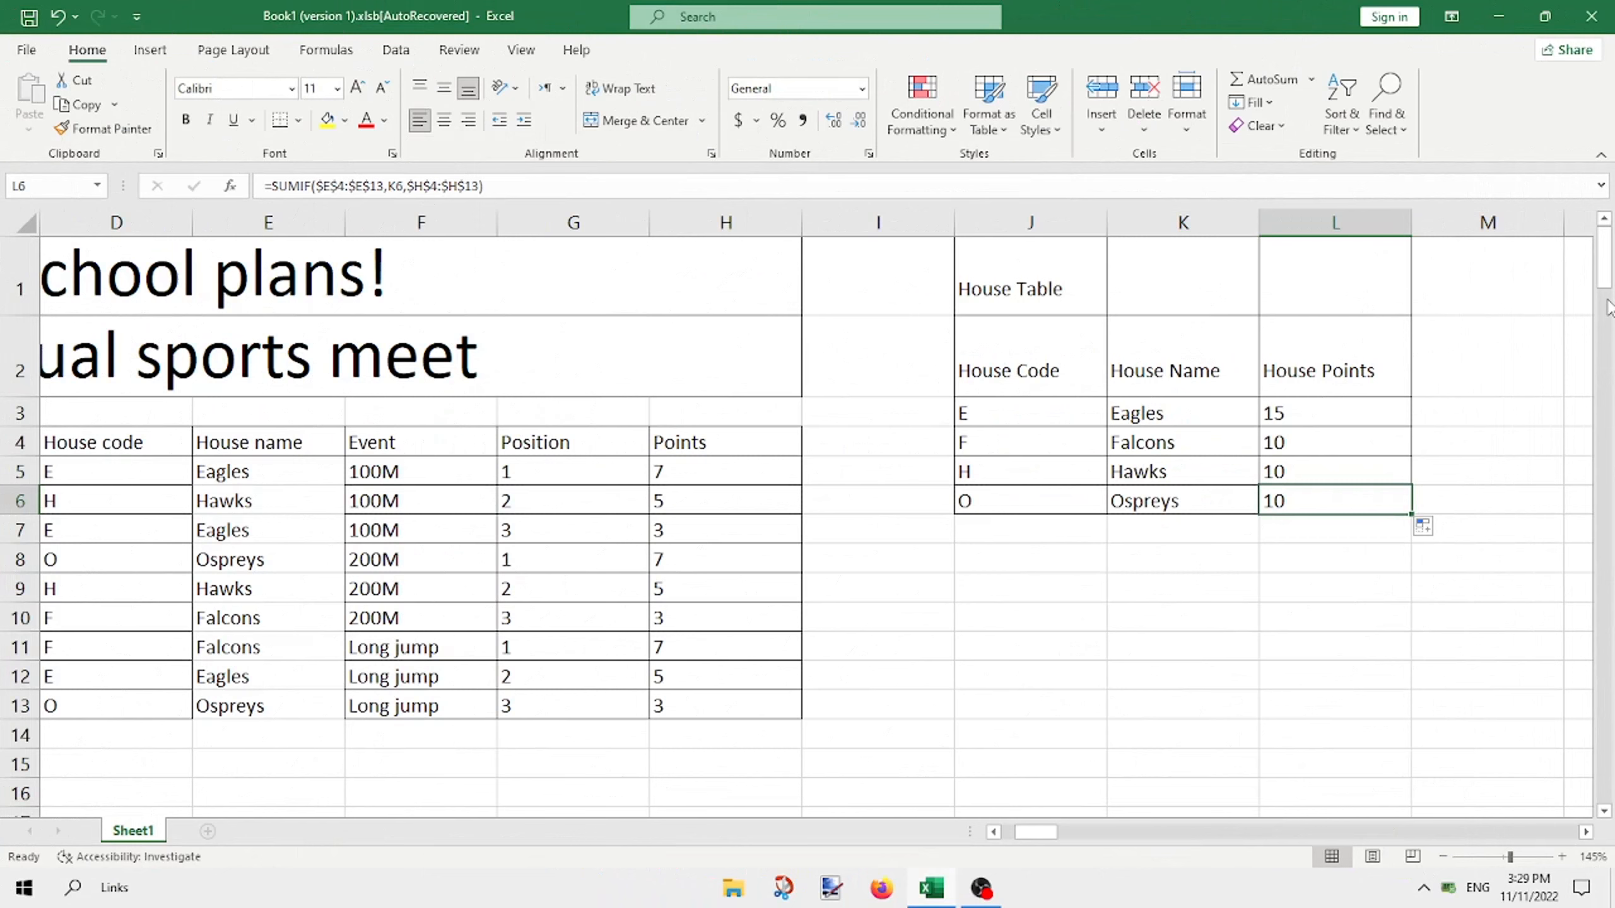
Step: Start a COUNTIF formula in B16 that counts grade range C4:C13 against the grade in A16
{"action": "left_click_drag", "start_coordinate": [1605, 261], "coordinate": [1605, 270]}
{"action": "left_click_drag", "start_coordinate": [1036, 832], "coordinate": [1021, 832]}
{"action": "left_click", "coordinate": [245, 632]}
{"action": "type", "text": "=COUNTI"}
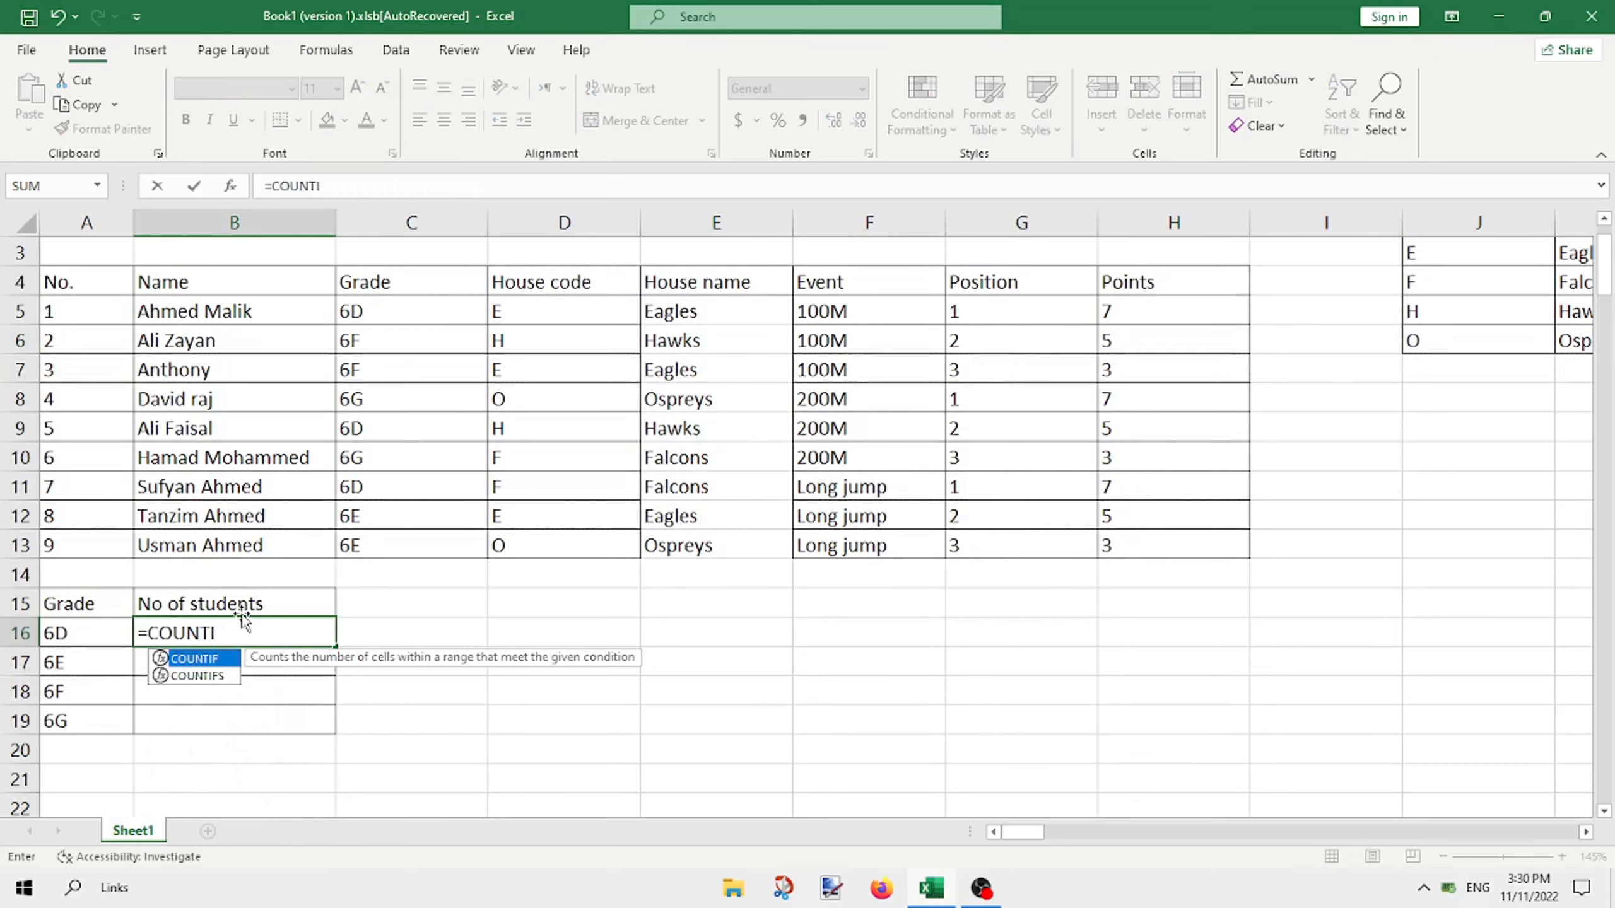
{"action": "key", "text": "Tab"}
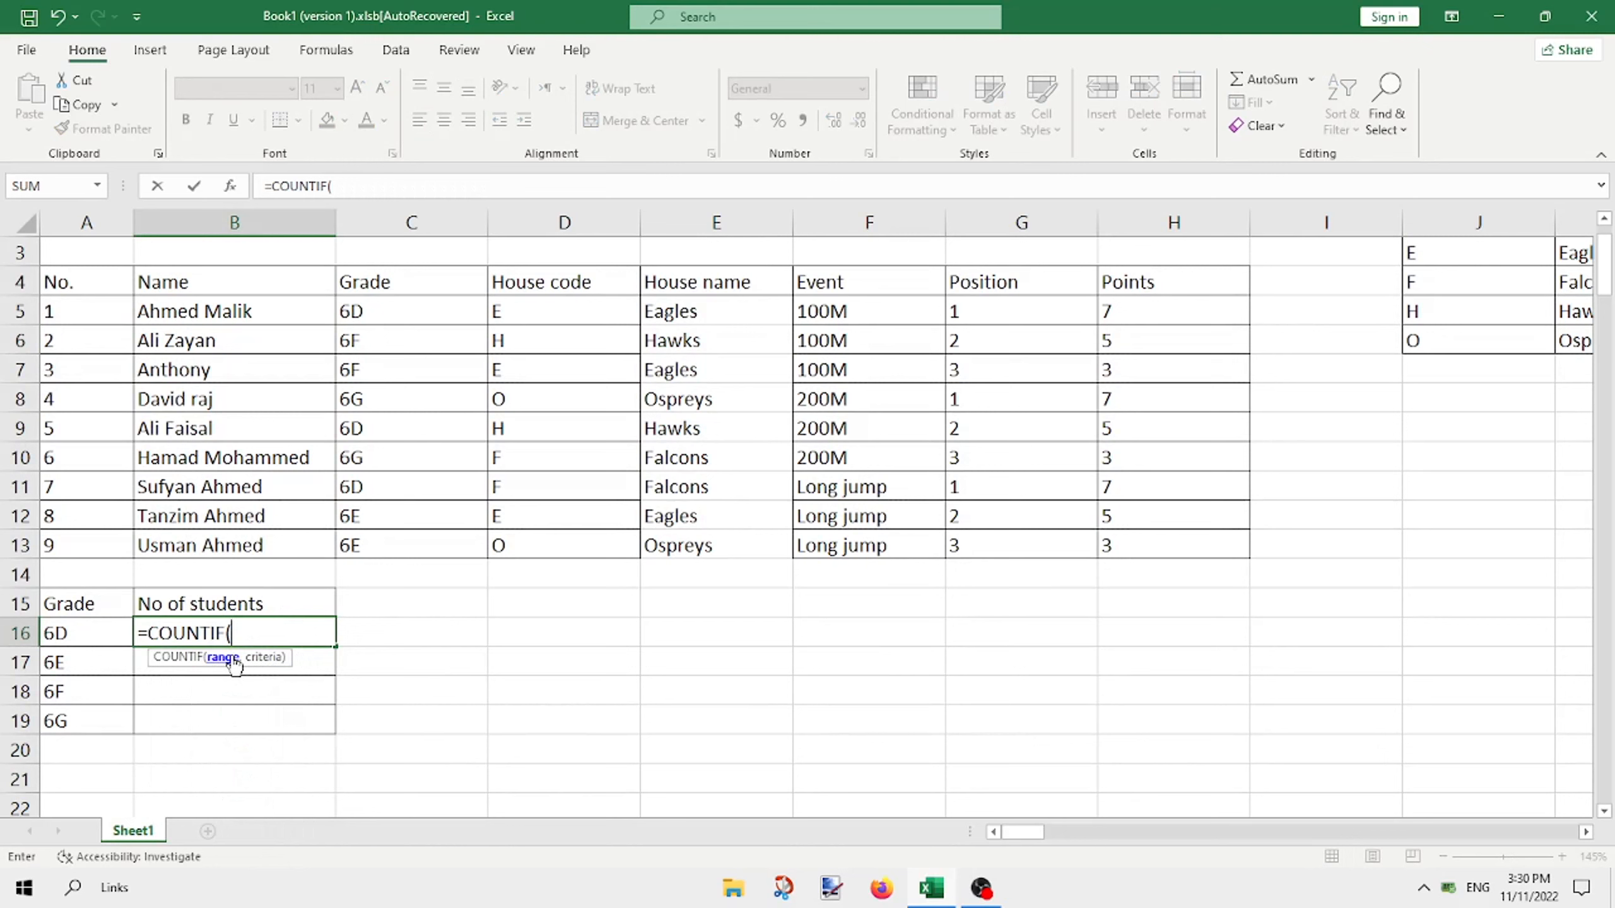
{"action": "left_click", "coordinate": [406, 286]}
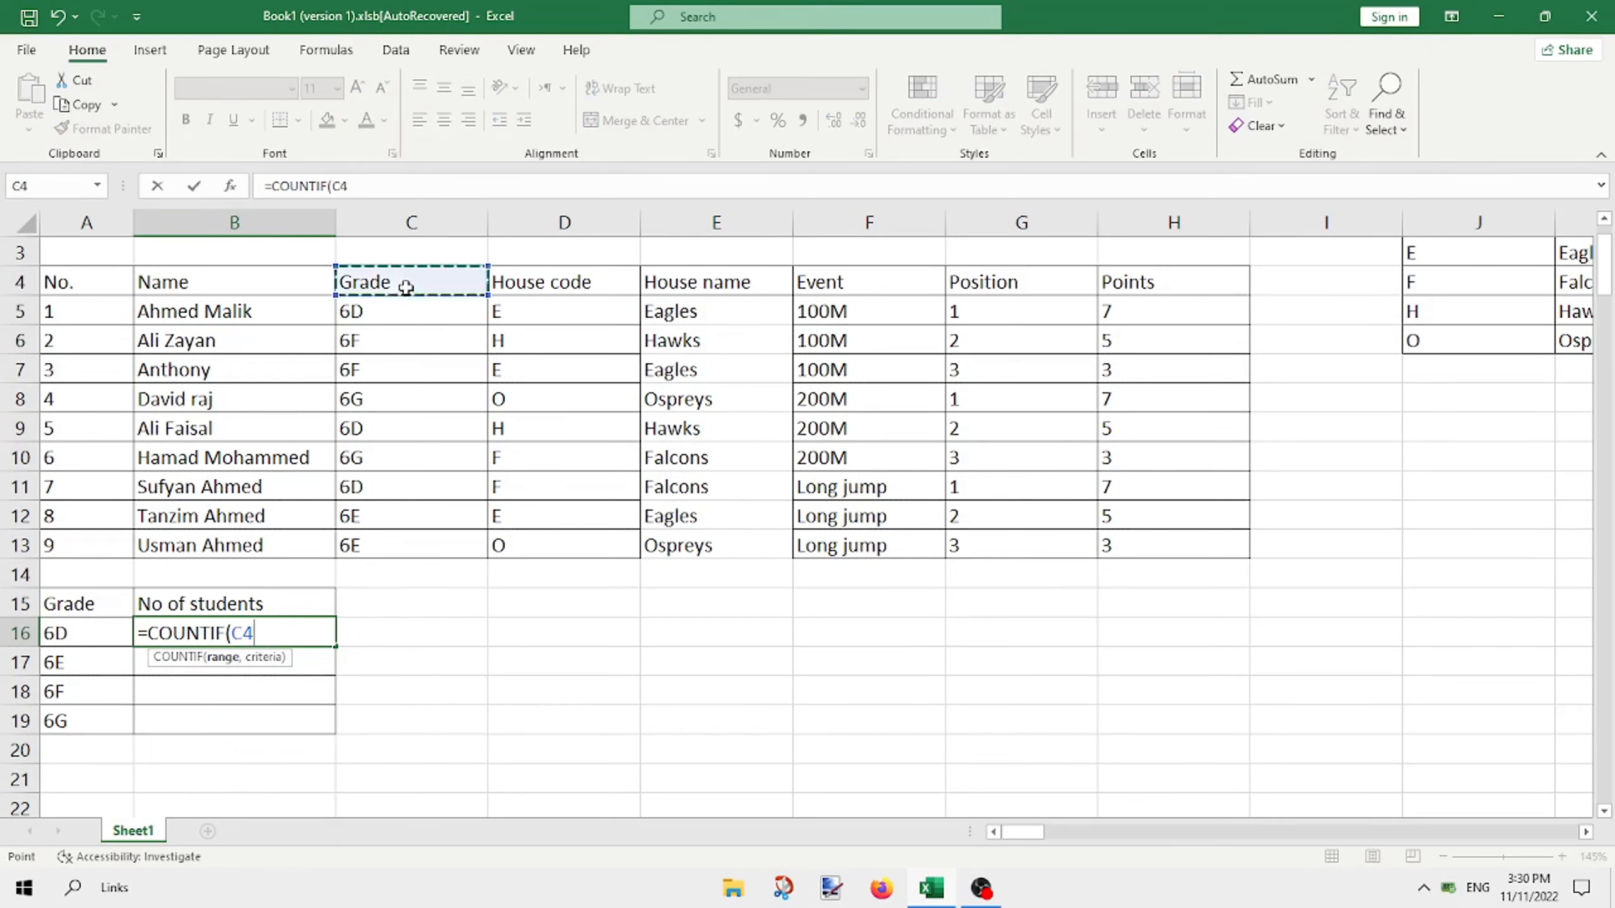
{"action": "left_click_drag", "start_coordinate": [405, 286], "coordinate": [414, 539]}
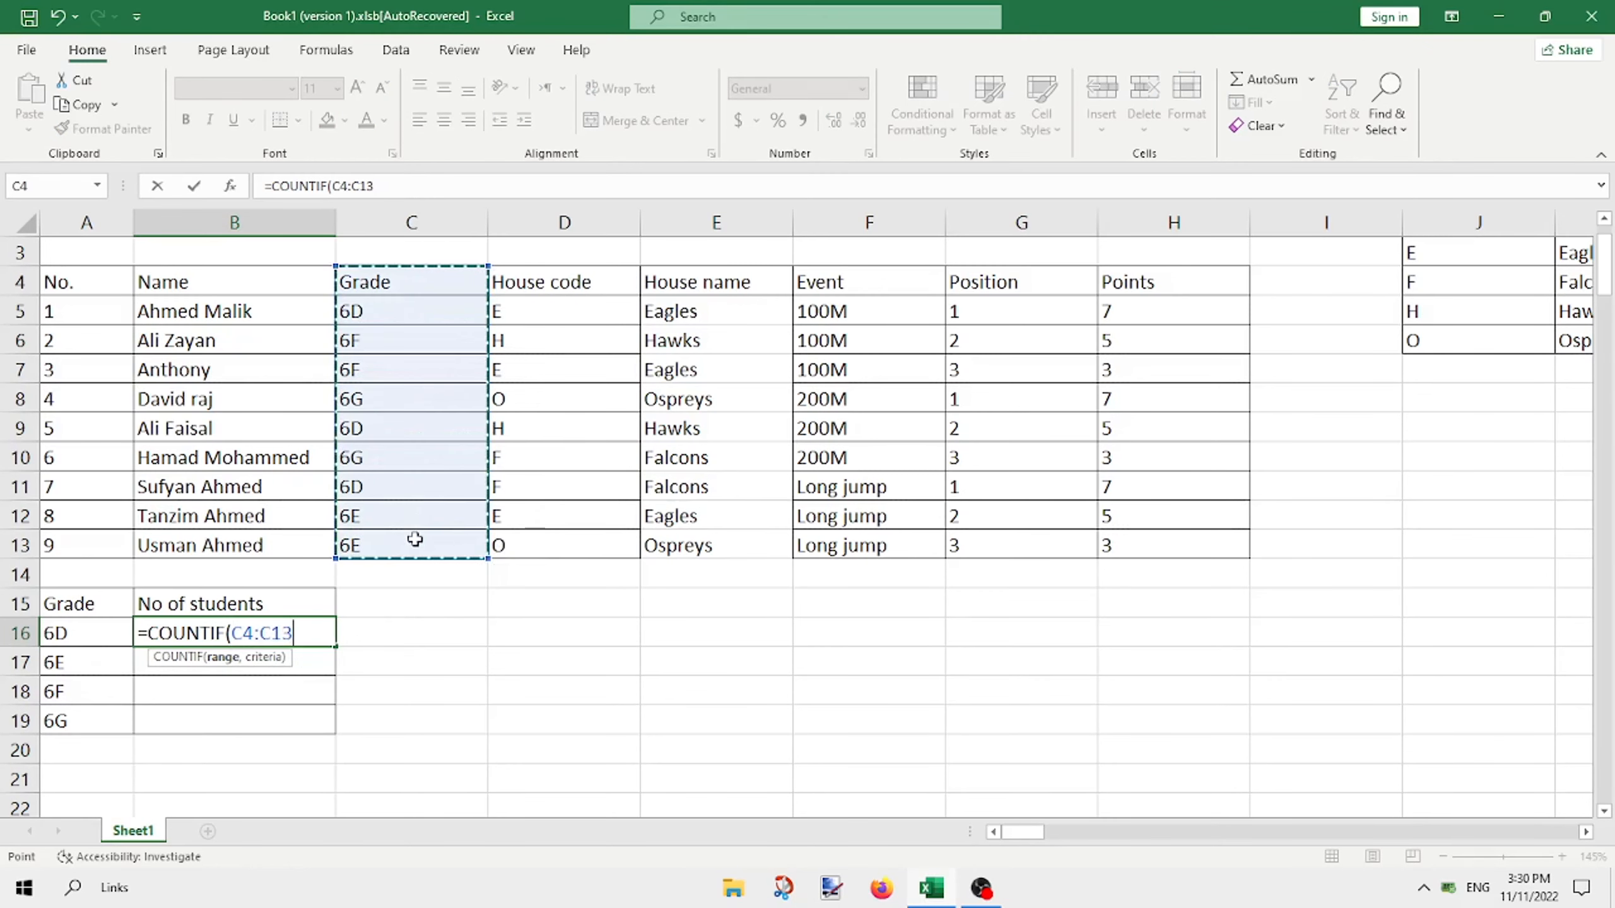
{"action": "type", "text": ","}
{"action": "left_click", "coordinate": [53, 639]}
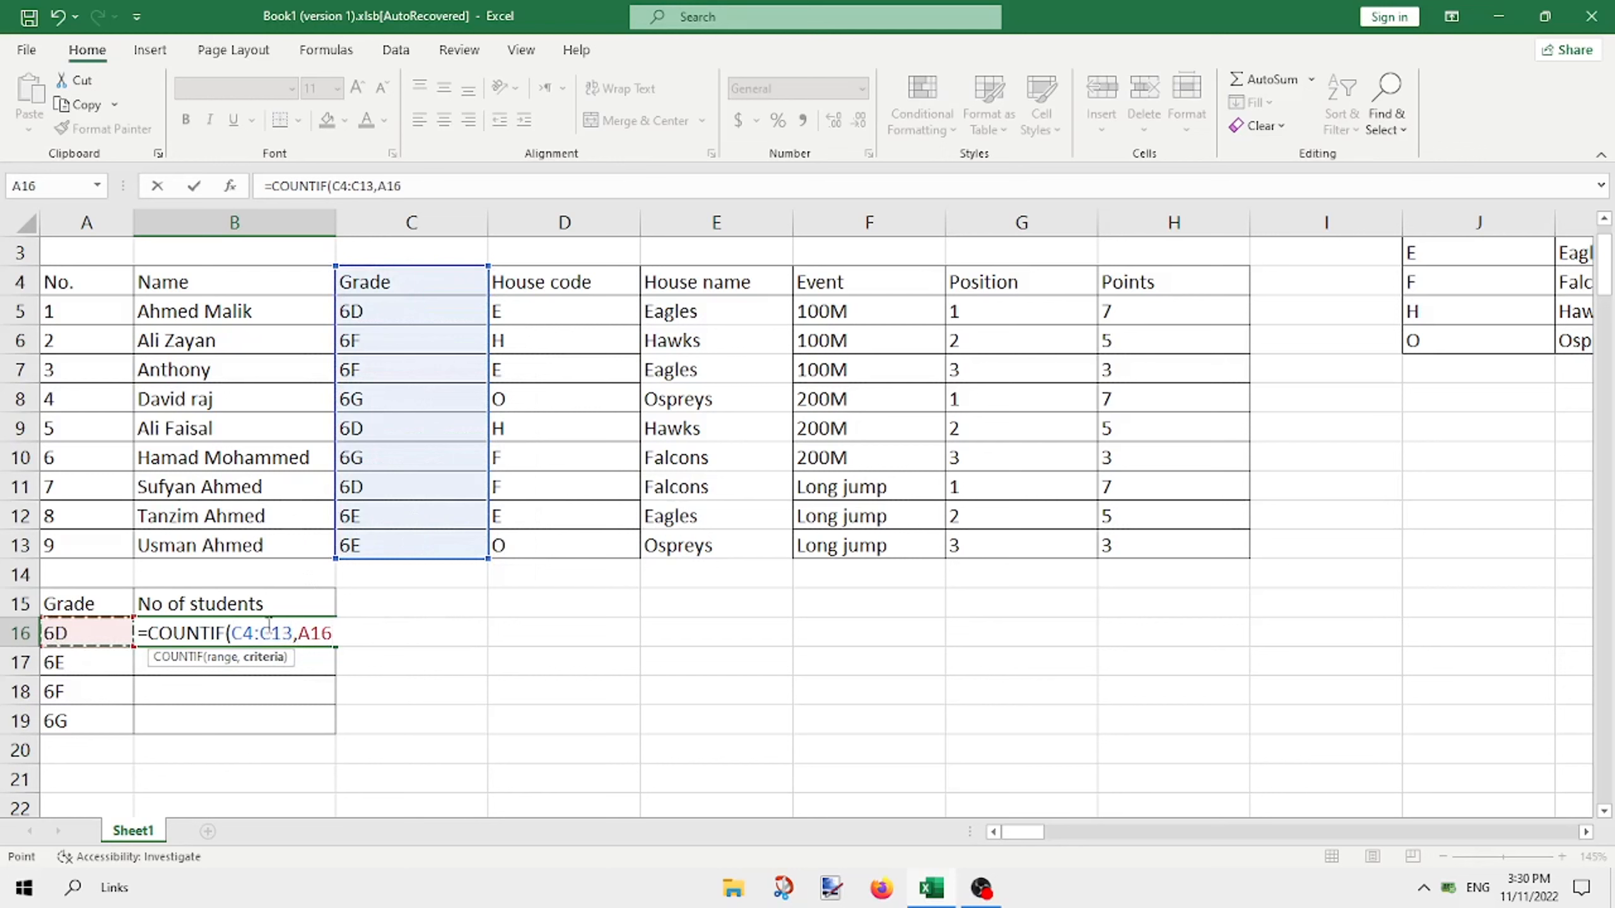
Step: Make the COUNTIF range in B16 absolute as $C$4:$C$13 and complete the formula
{"action": "left_click_drag", "start_coordinate": [293, 634], "coordinate": [234, 636]}
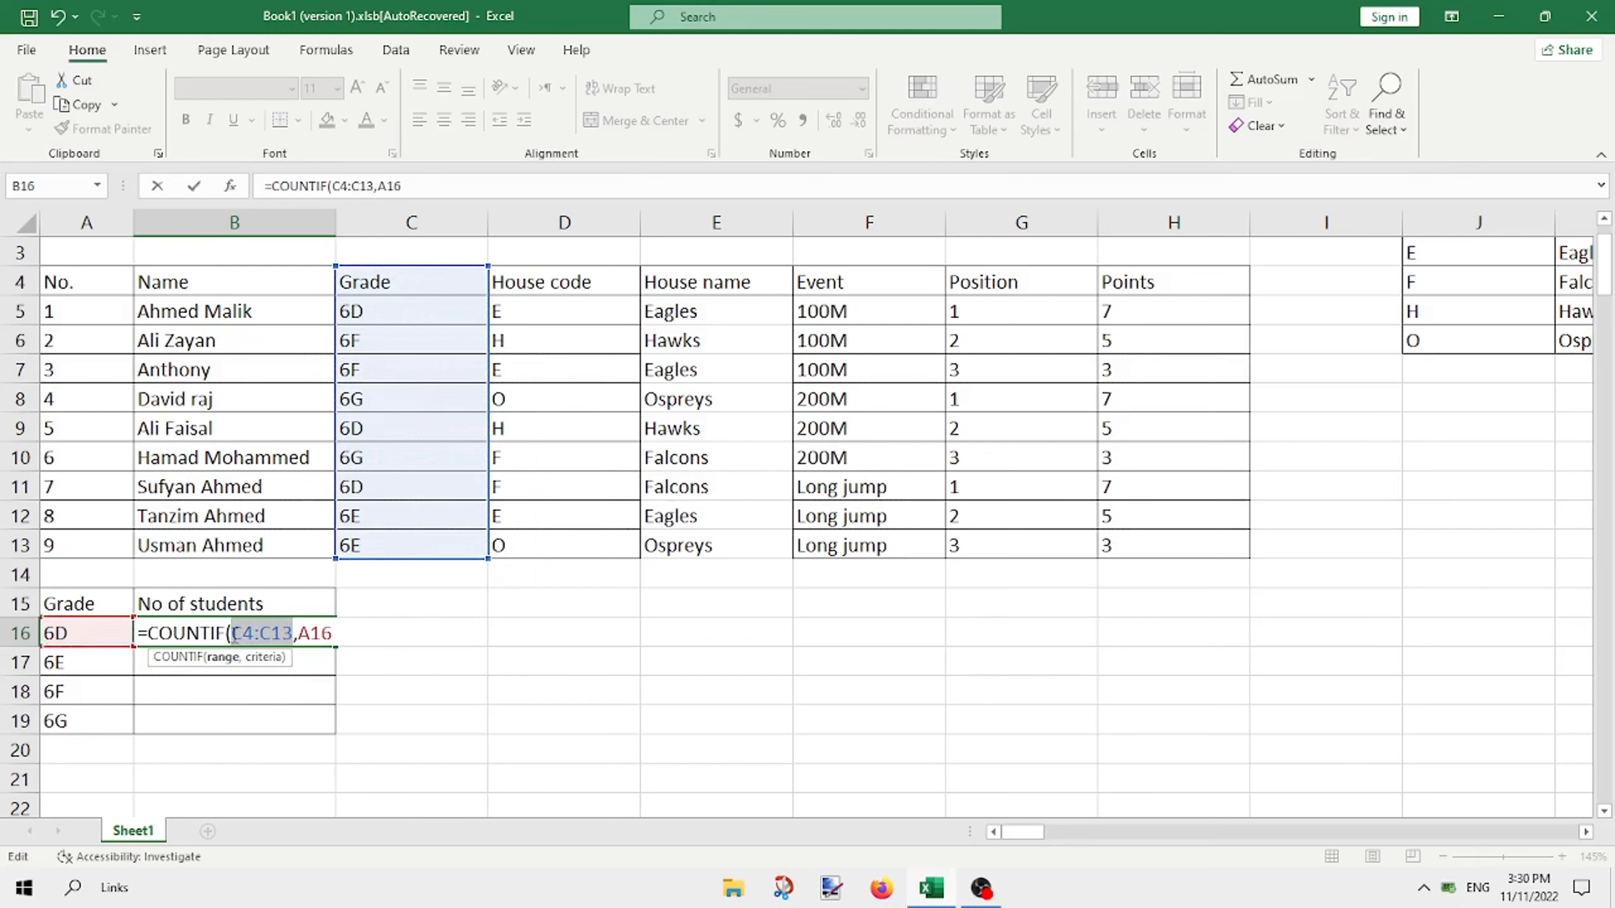
{"action": "key", "text": "F4"}
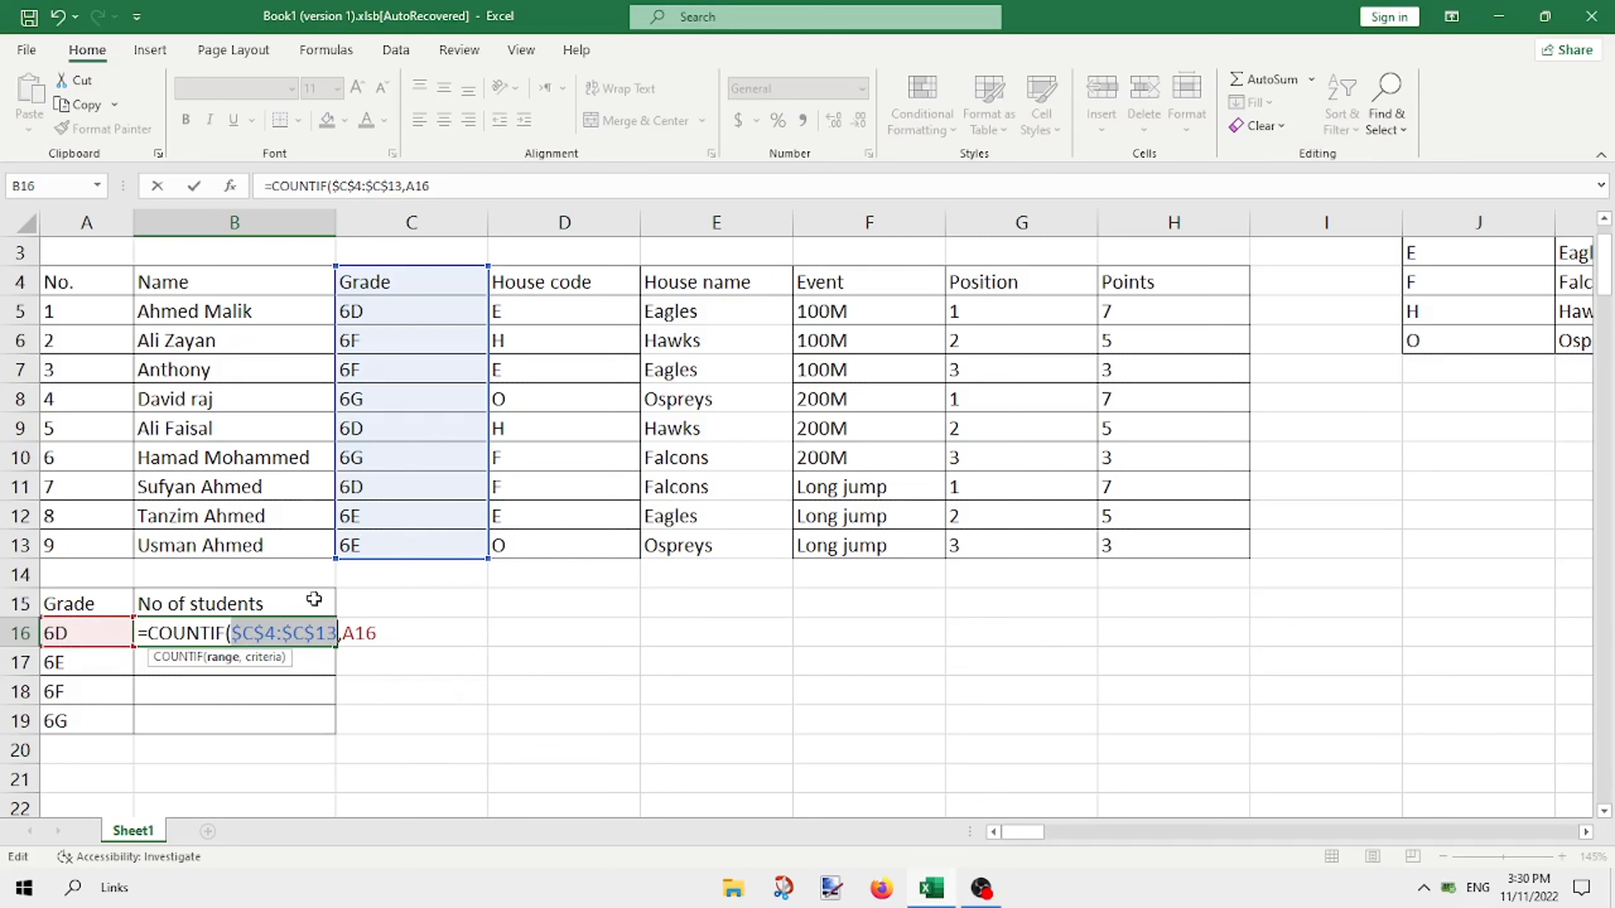
{"action": "left_click", "coordinate": [400, 634]}
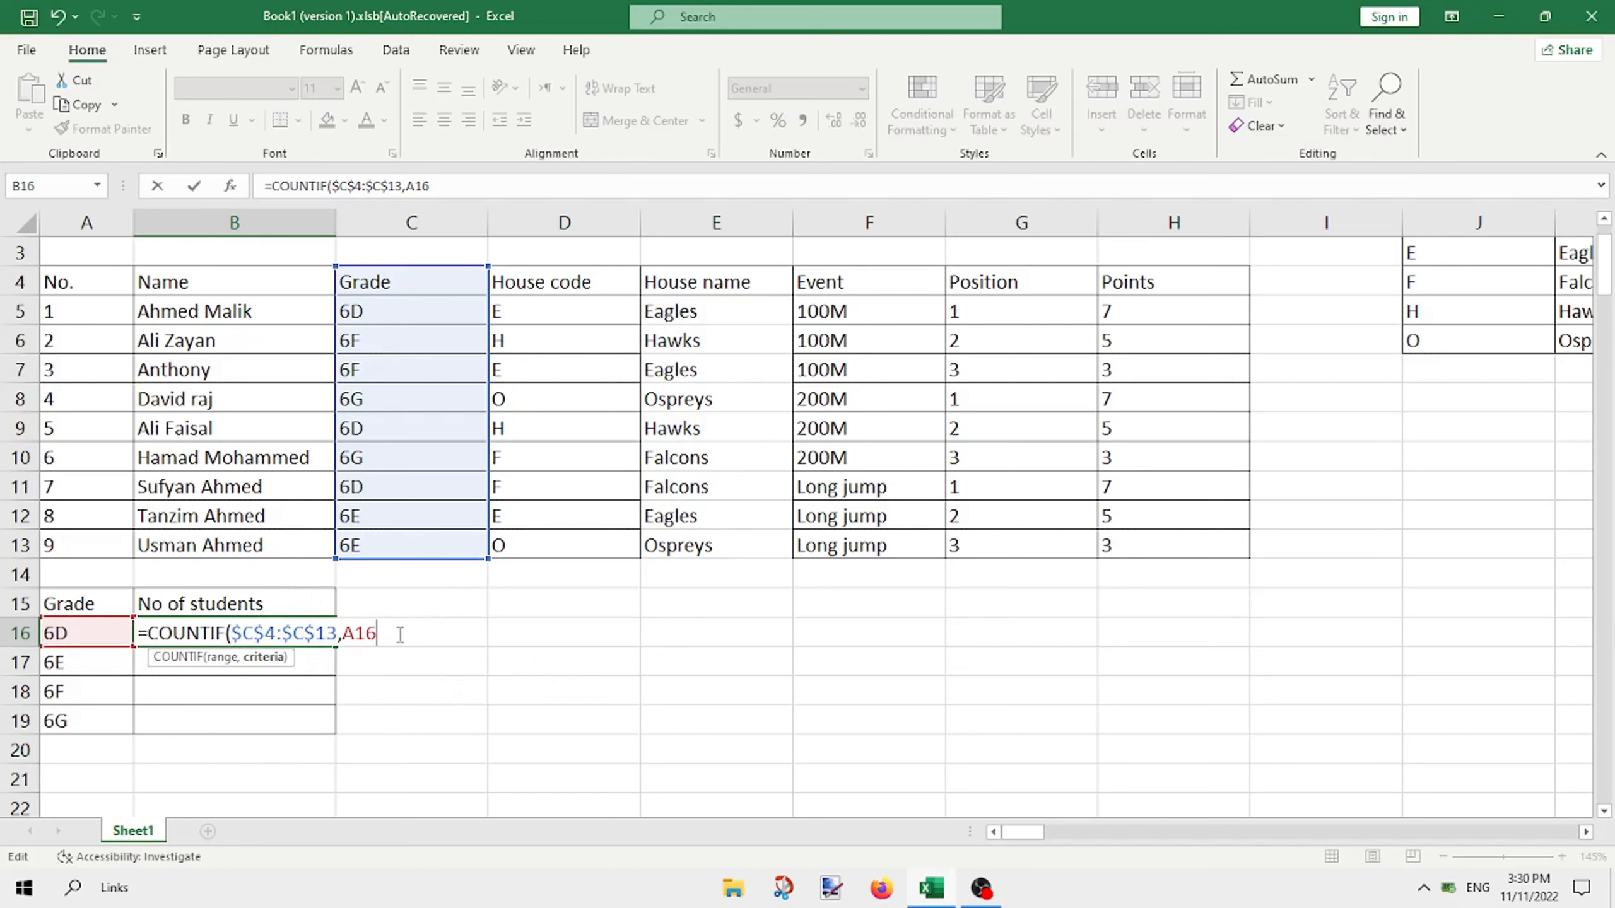
{"action": "type", "text": ")"}
{"action": "key", "text": "Return"}
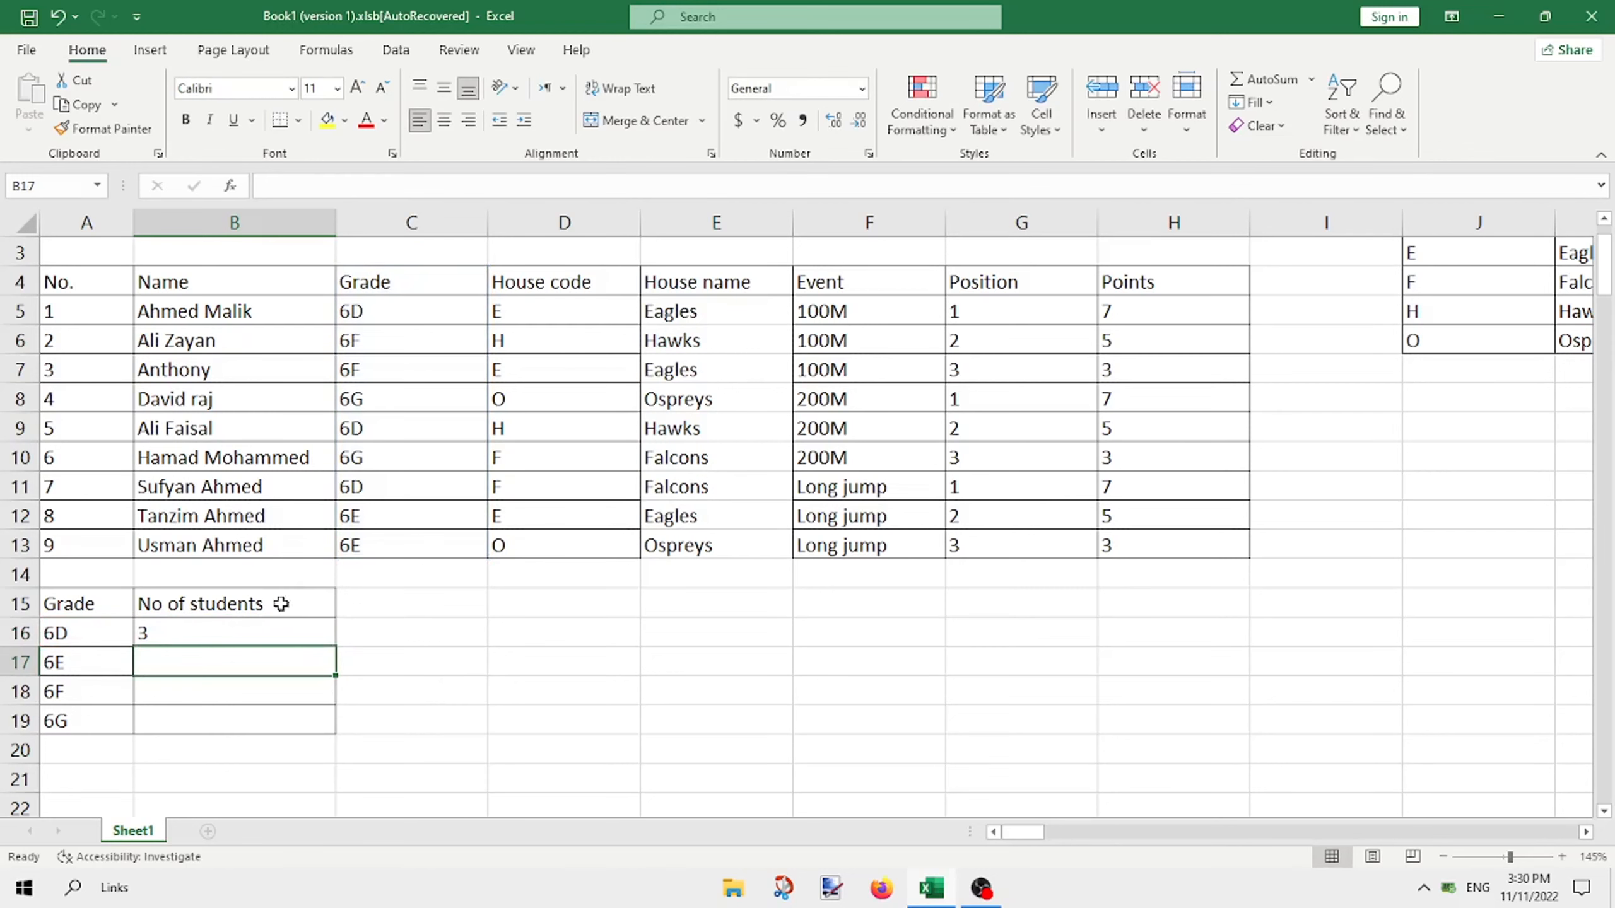
Step: Fill the COUNTIF formula from B16 down to B19 for the remaining grades
{"action": "left_click", "coordinate": [277, 627]}
{"action": "left_click_drag", "start_coordinate": [335, 647], "coordinate": [329, 738]}
{"action": "key", "text": "Down"}
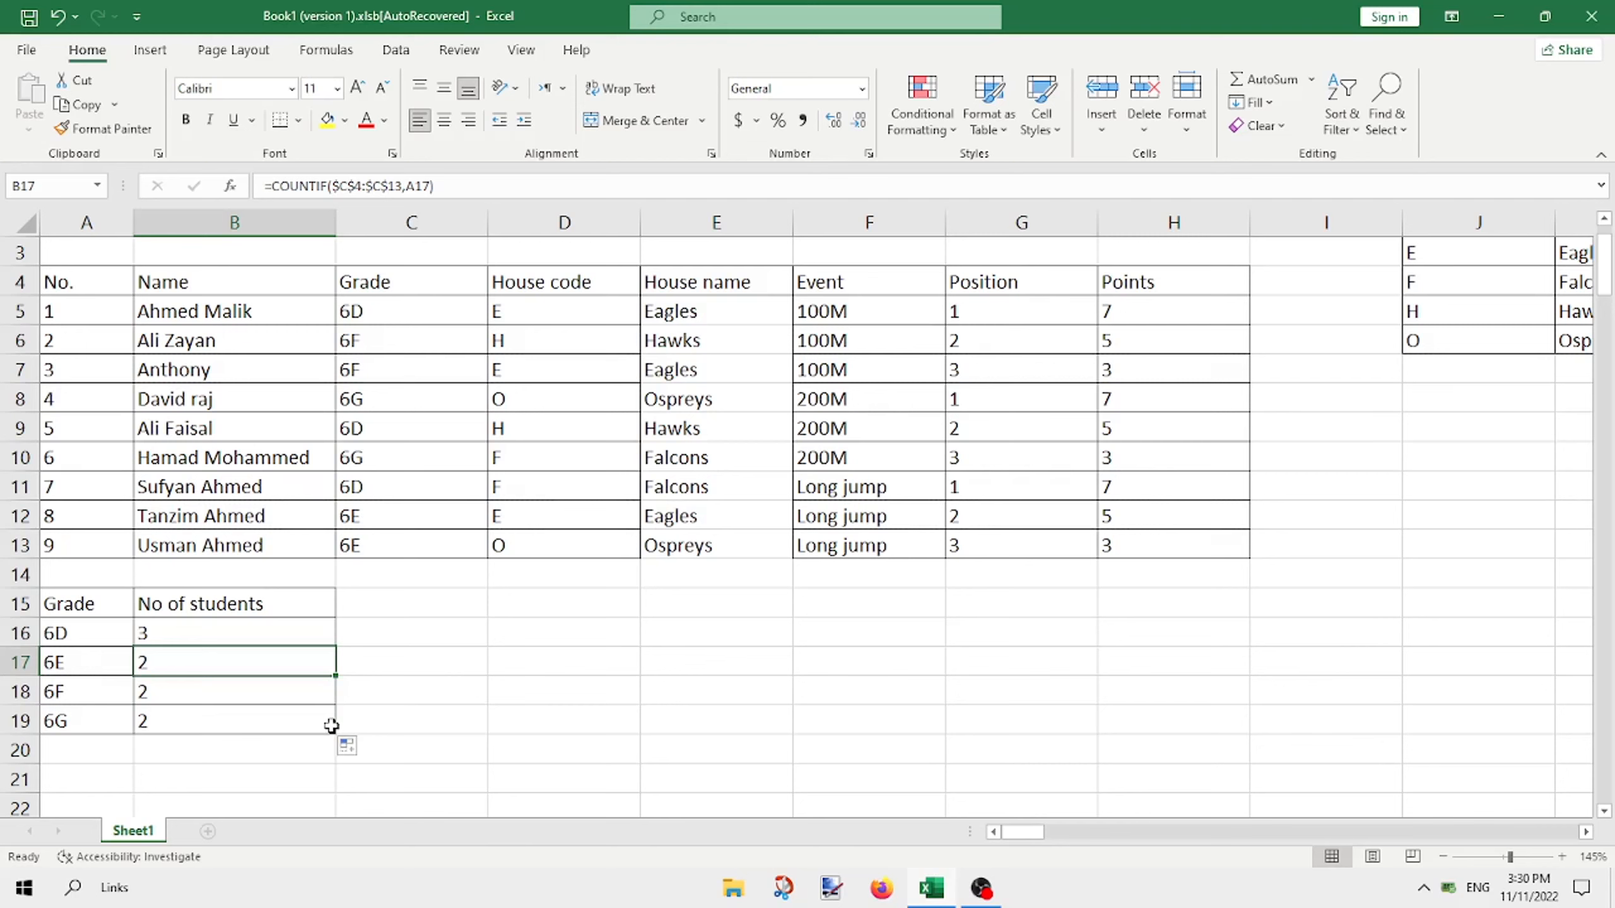
{"action": "left_click", "coordinate": [709, 695]}
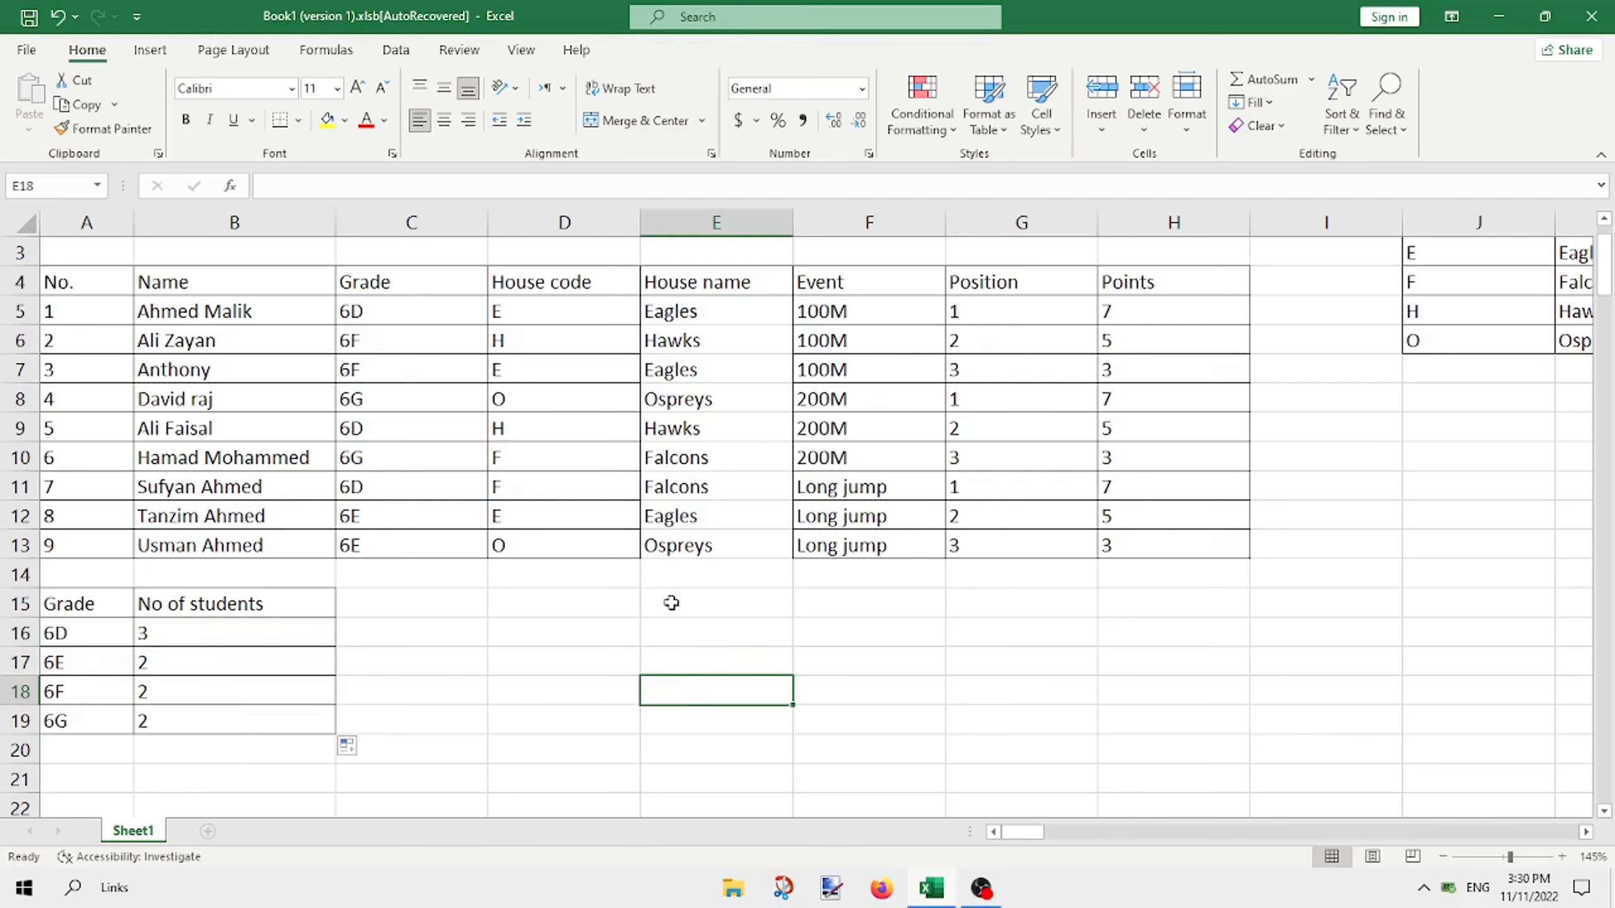
{"action": "left_click_drag", "start_coordinate": [669, 603], "coordinate": [914, 743]}
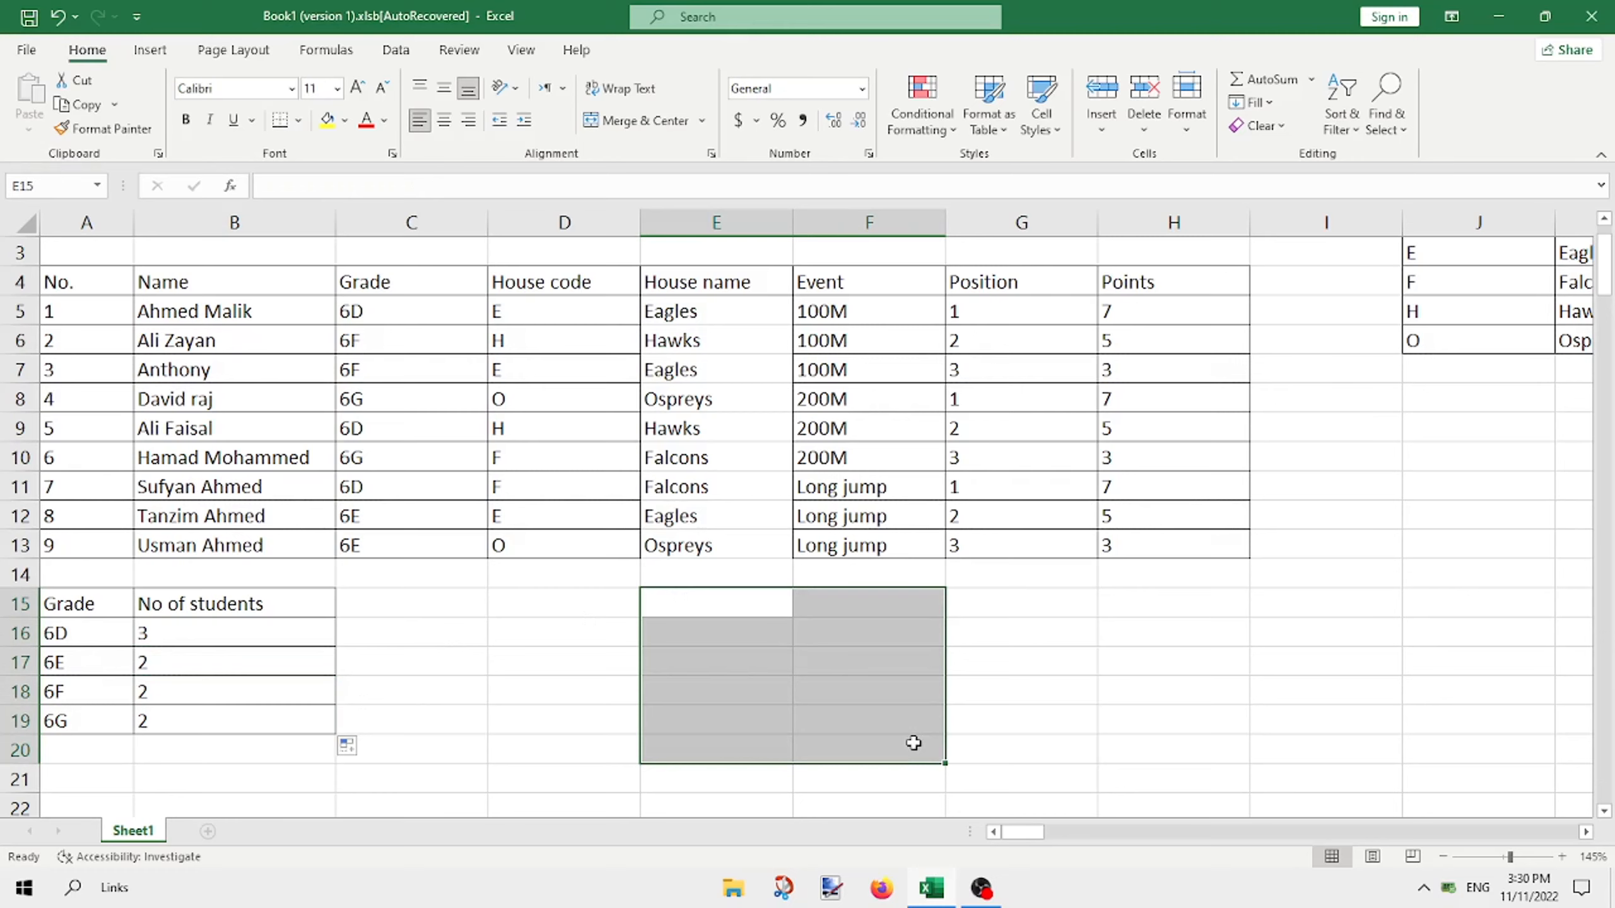